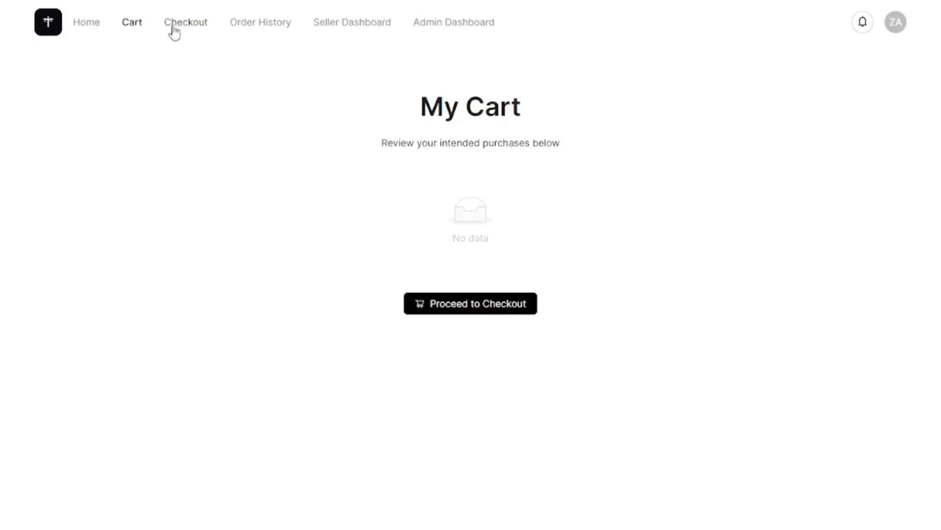
# - View the notifications and profile pages of the finished marketplace app and return to its home page
pyautogui.click(863, 23)
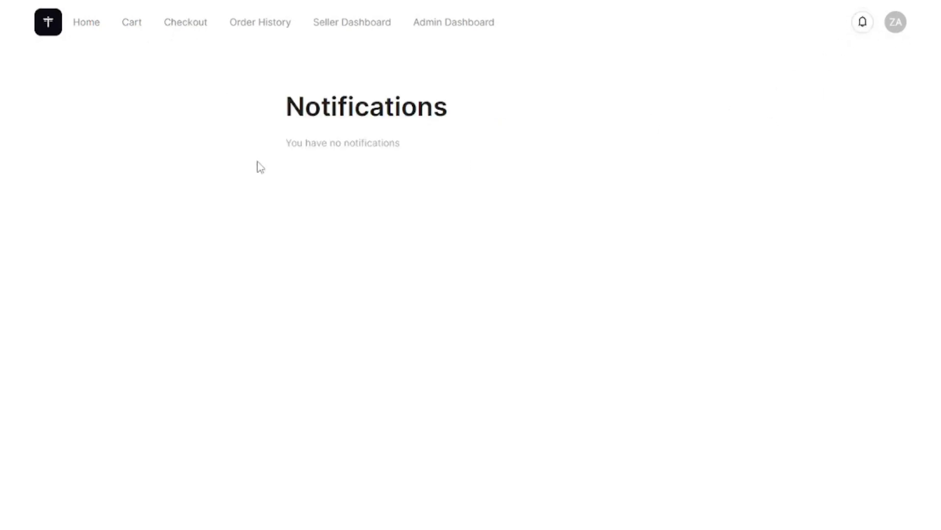
pyautogui.click(899, 27)
pyautogui.click(477, 298)
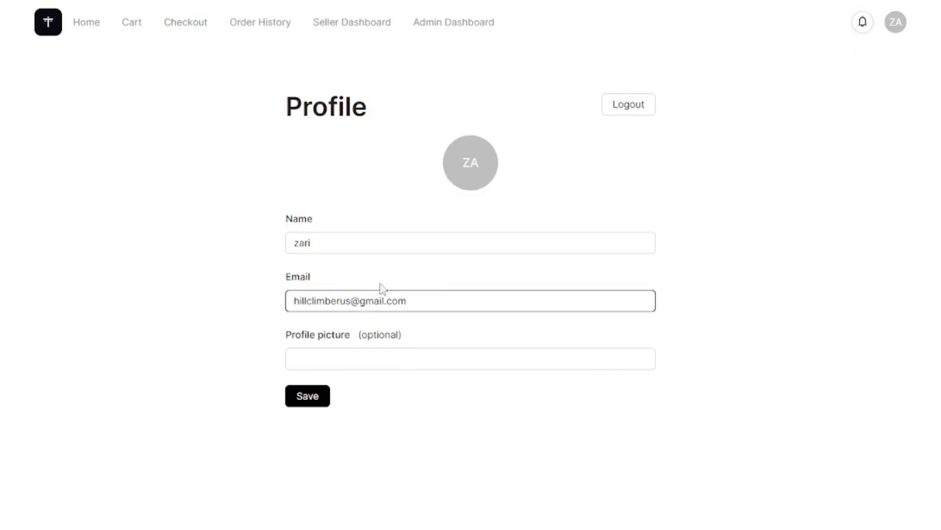
pyautogui.click(43, 31)
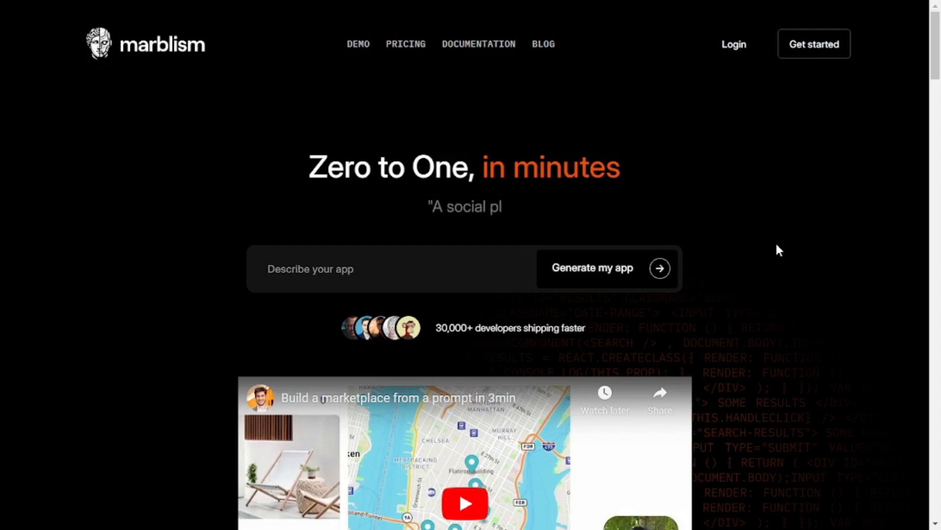
# - Look through the Marblism landing page, including its example apps and supported technology stack
pyautogui.scroll(-3, 835, 250)
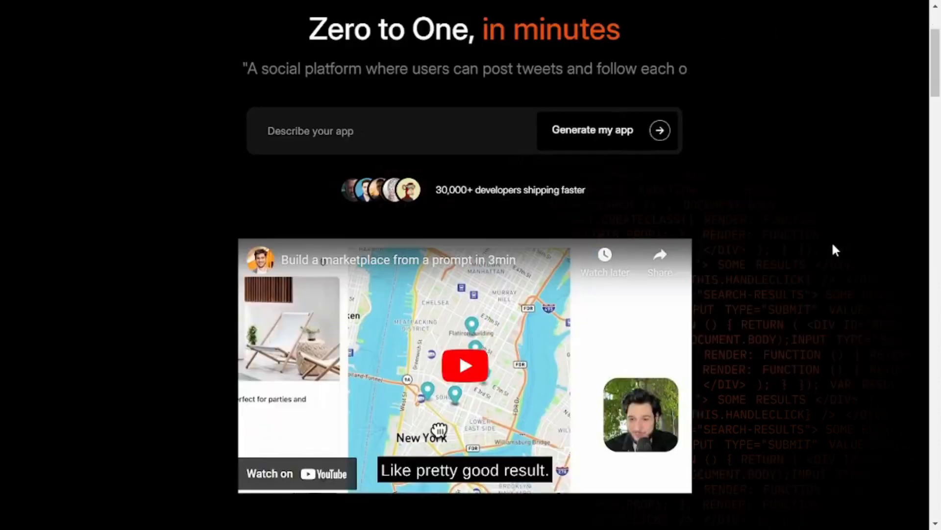
pyautogui.scroll(-15, 832, 241)
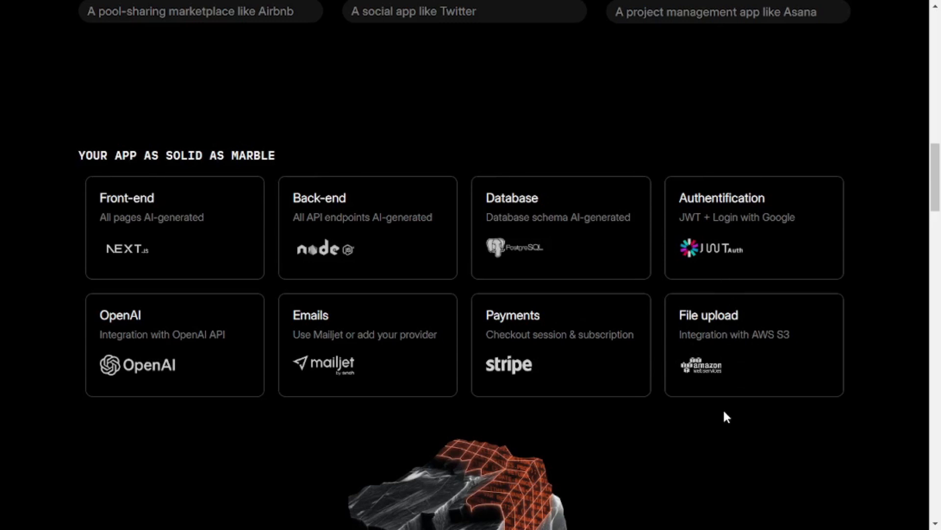
pyautogui.scroll(-1, 693, 424)
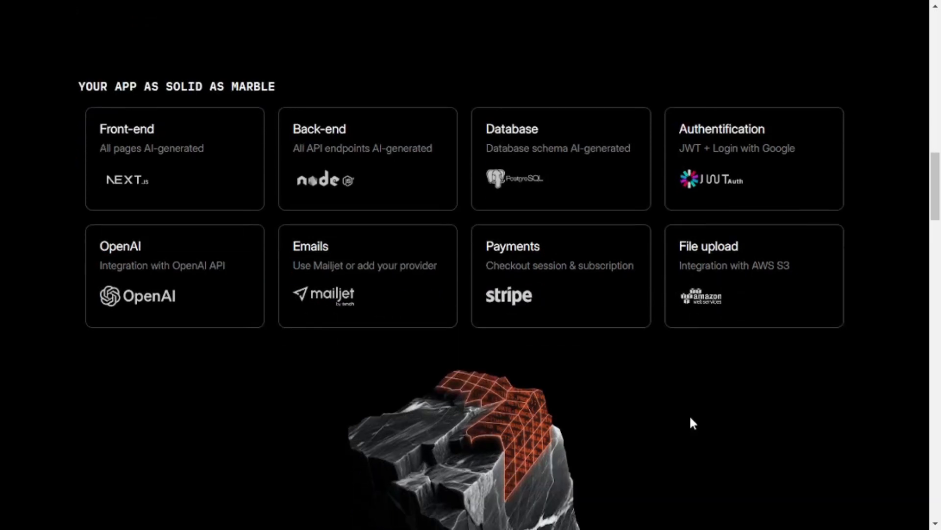
pyautogui.scroll(10, 692, 424)
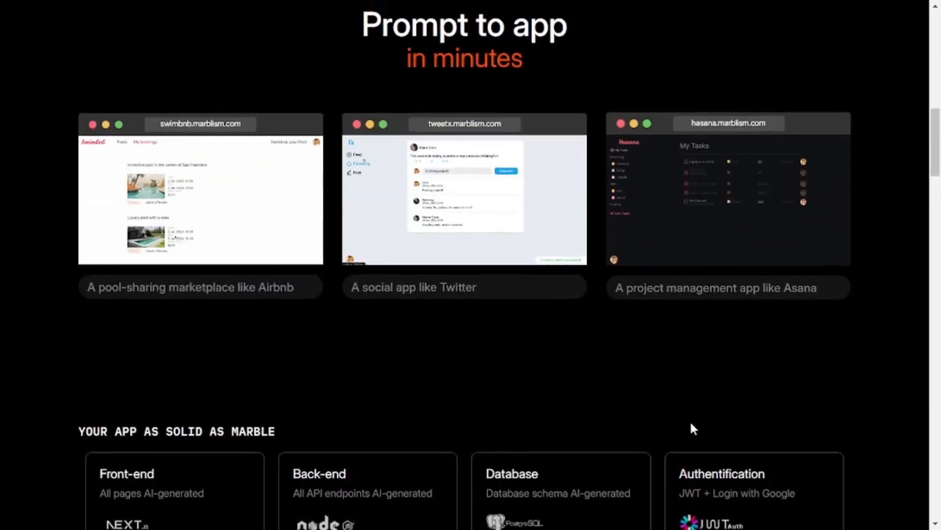
pyautogui.scroll(6, 687, 424)
pyautogui.click(383, 271)
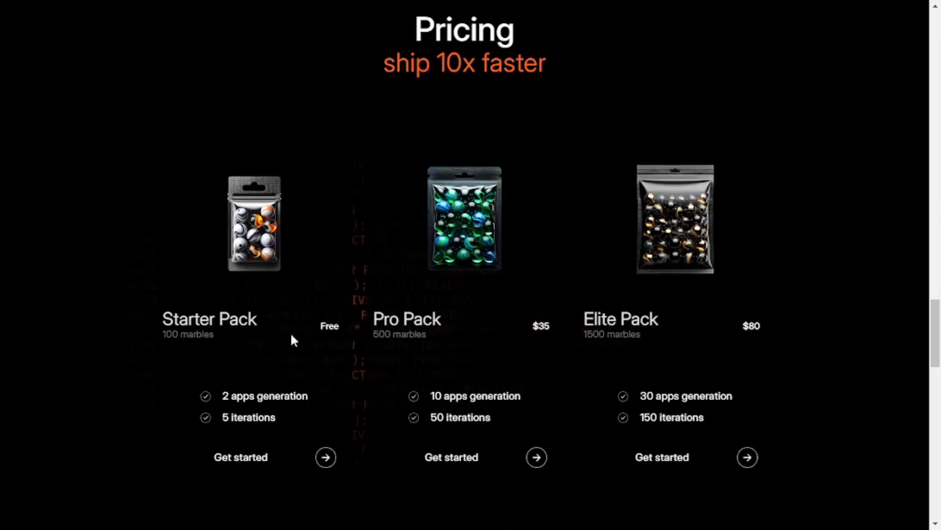
# - Compare the marble allowances of the Starter, Pro and Elite packs on the pricing section
pyautogui.moveTo(161, 344); pyautogui.dragTo(230, 336)
pyautogui.click(235, 337)
pyautogui.moveTo(368, 339); pyautogui.dragTo(428, 337)
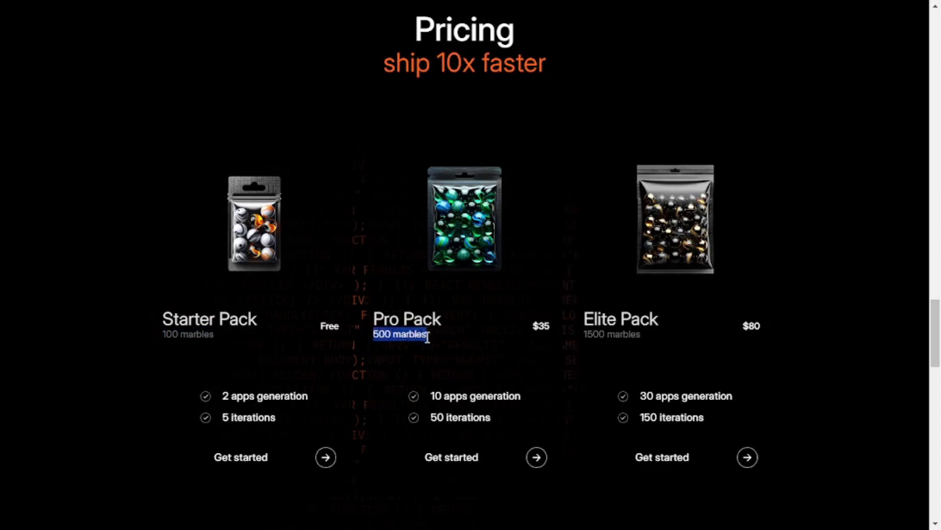
pyautogui.click(423, 394)
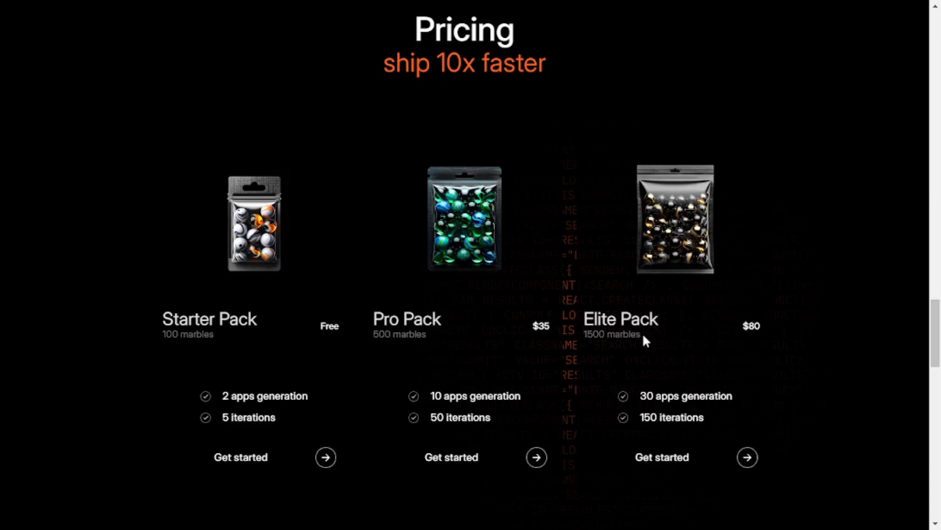
pyautogui.moveTo(643, 335); pyautogui.dragTo(576, 339)
pyautogui.click(658, 345)
pyautogui.scroll(-2, 380, 387)
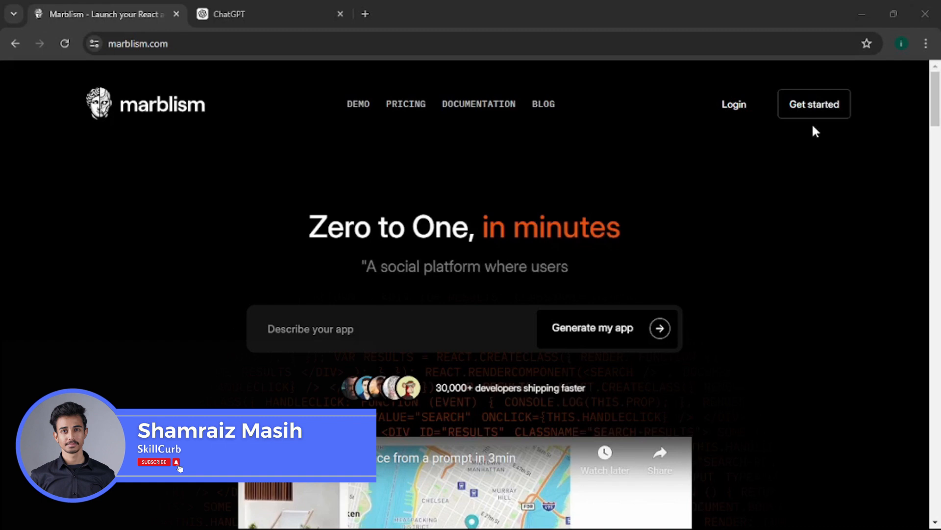
# - Start registration on the Marblism site and sign up with a Google account
pyautogui.click(388, 331)
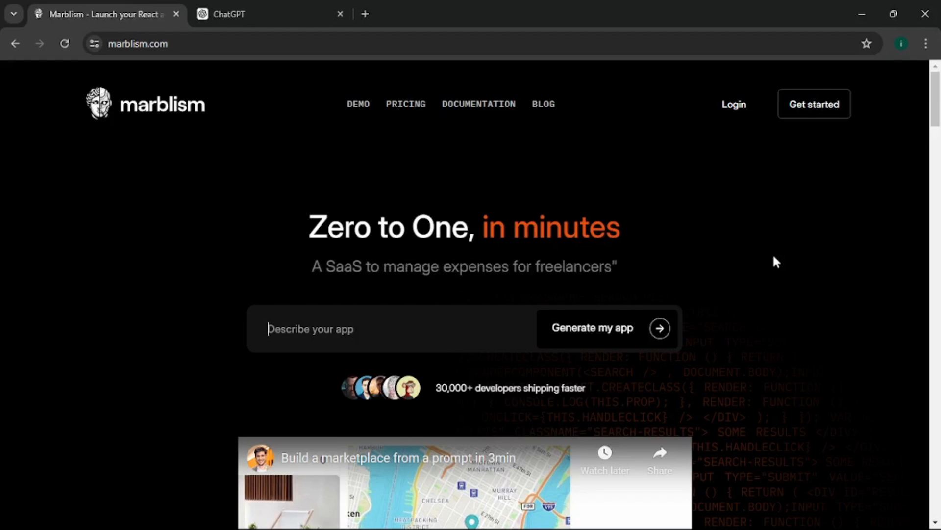
pyautogui.click(818, 109)
pyautogui.click(475, 274)
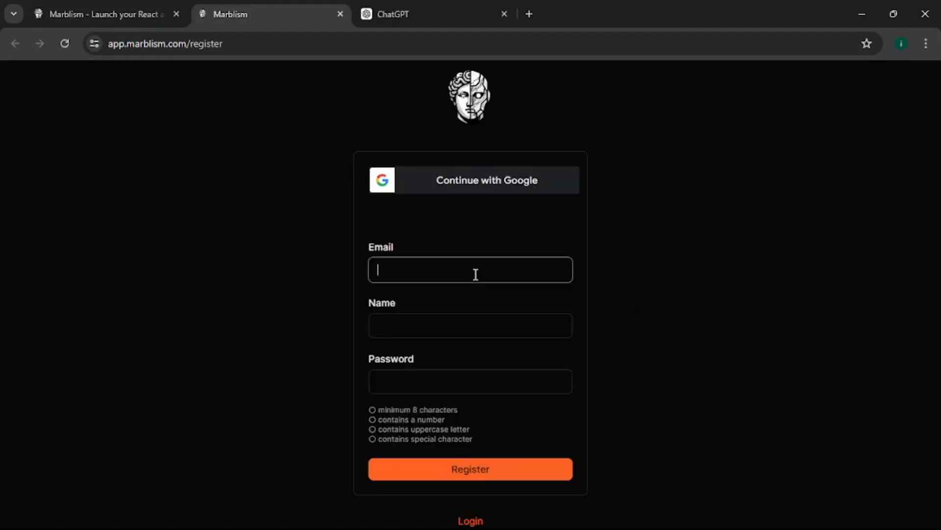
pyautogui.click(487, 185)
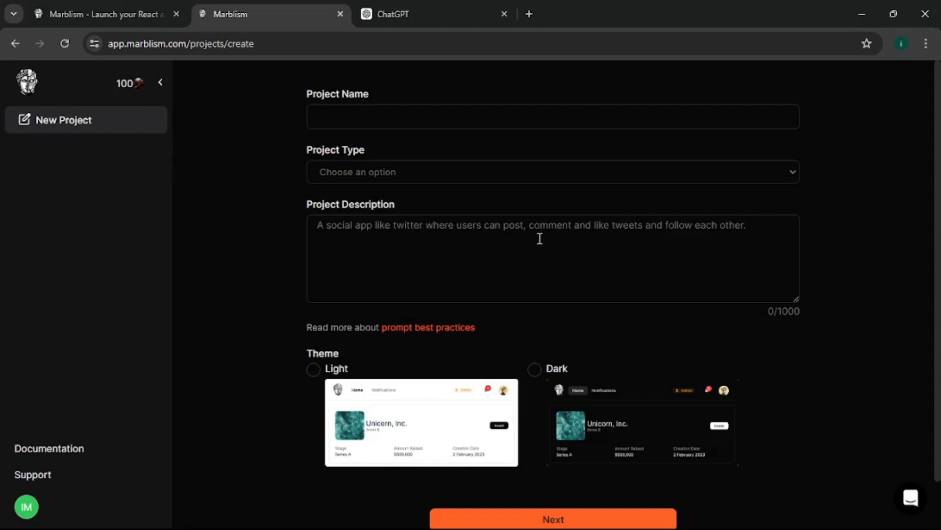
# - Look over the new project form and the marble cost of generating a project
pyautogui.click(520, 246)
pyautogui.click(217, 212)
pyautogui.scroll(-1, 236, 275)
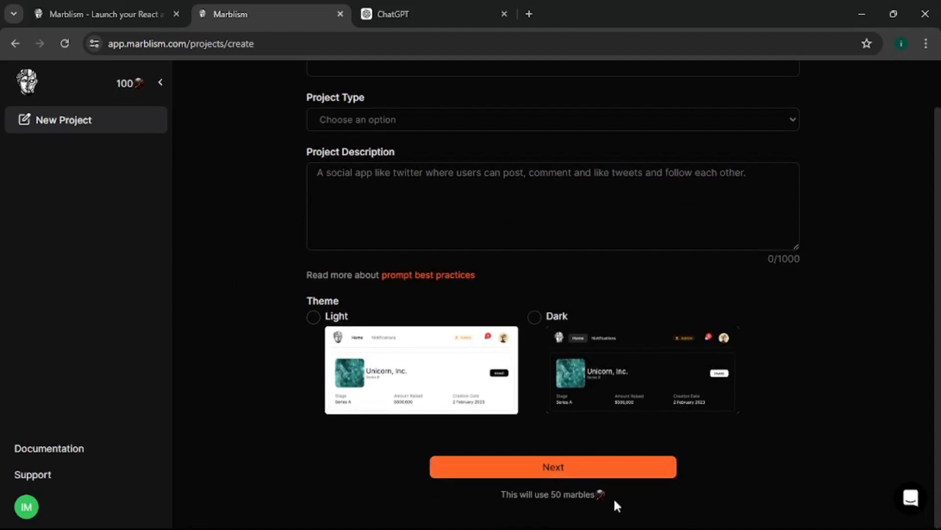
pyautogui.moveTo(555, 501); pyautogui.dragTo(541, 500)
pyautogui.click(252, 298)
pyautogui.scroll(1, 252, 299)
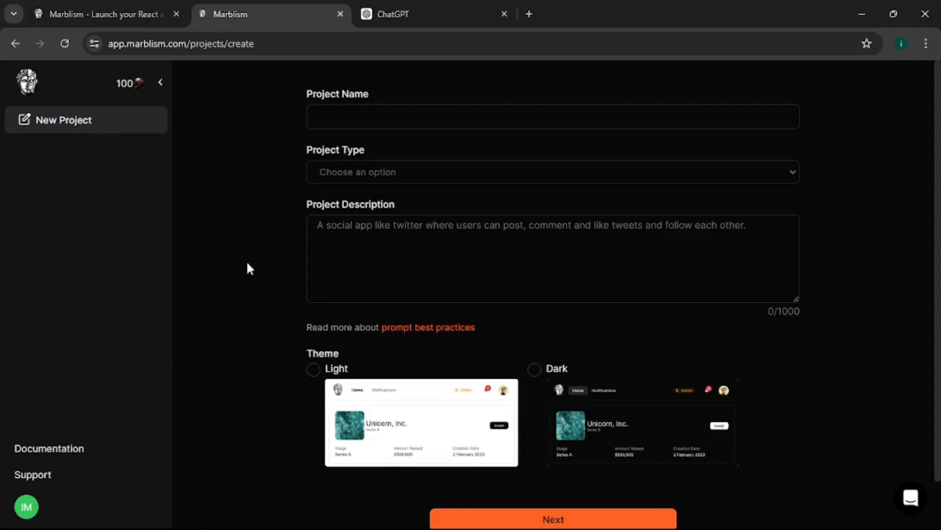
# - Name the new project techfreaks4u and set its project type to Marketplace
pyautogui.click(377, 122)
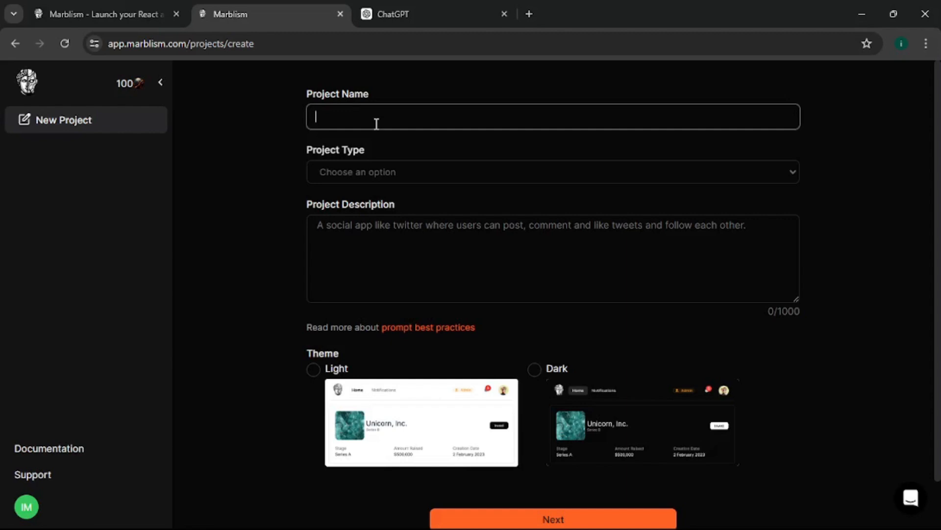
pyautogui.write('techfreaks4u')
pyautogui.click(385, 176)
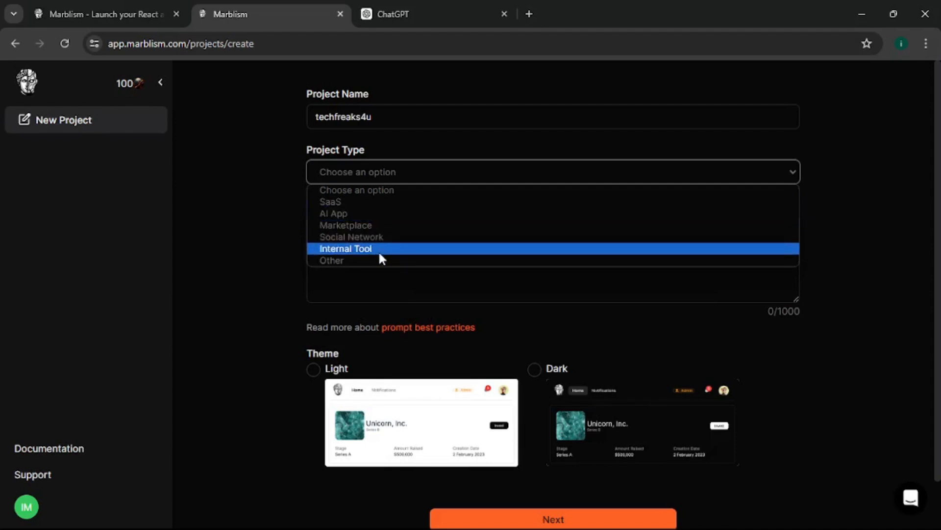
pyautogui.click(372, 225)
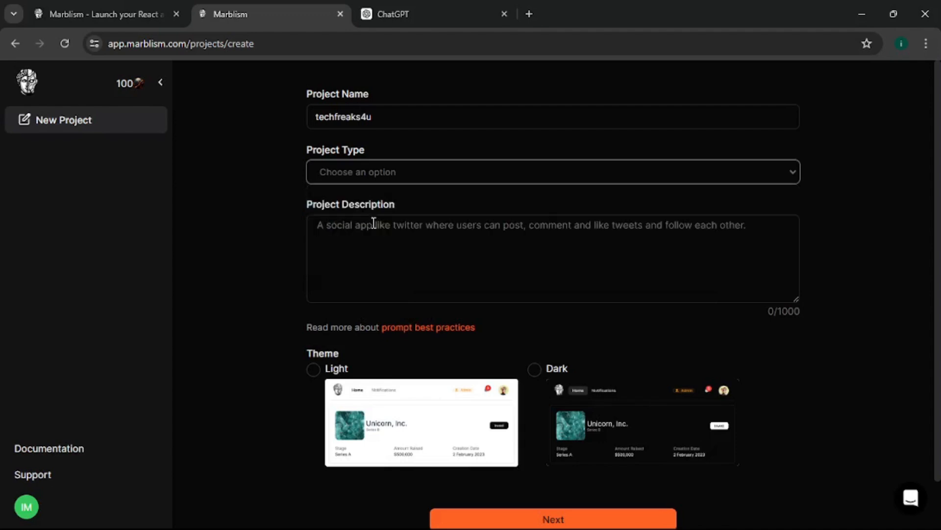
# - Describe the project as techfreaks, an innovative online marketplace selling smartphones, laptops, smart home devices and accessories, with secure transactions for both buyers and sellers
pyautogui.click(527, 239)
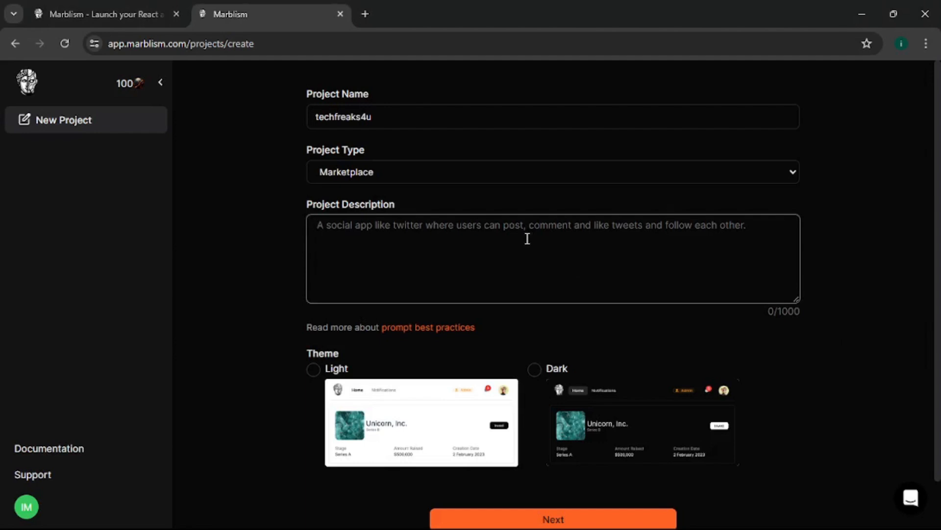
pyautogui.write('tech')
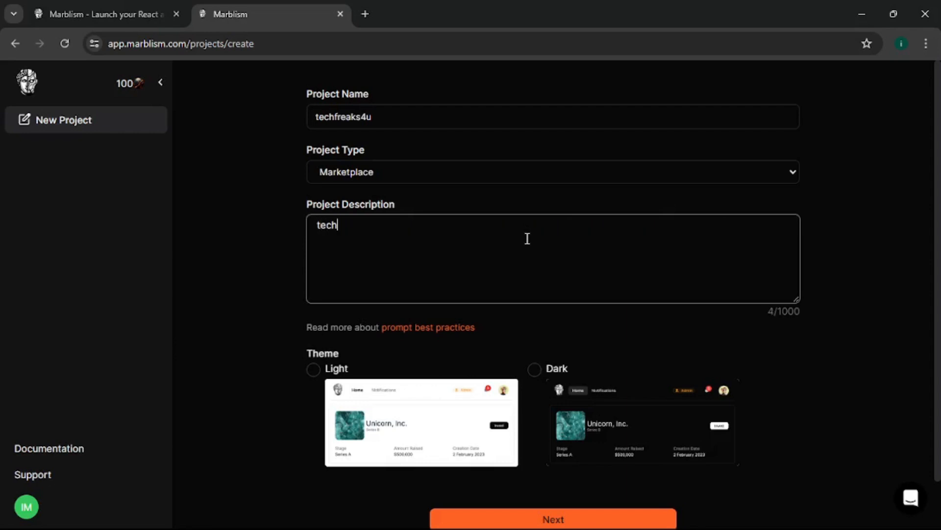
pyautogui.write('freaks')
pyautogui.write('is an innovative online marketplace dedicated to providing a seamless and comprehensive shopping experience for tech enthusiasts and professionals alike. Our platform offers a wide array of tech products, ranging from the latest smartphones and laptops to cutting-edge smart home devices and accessories. TechMart is designed with user-friendly features and robust functionalities to cater to both buyers and sellers, ensuring a smooth and secure transaction process.')
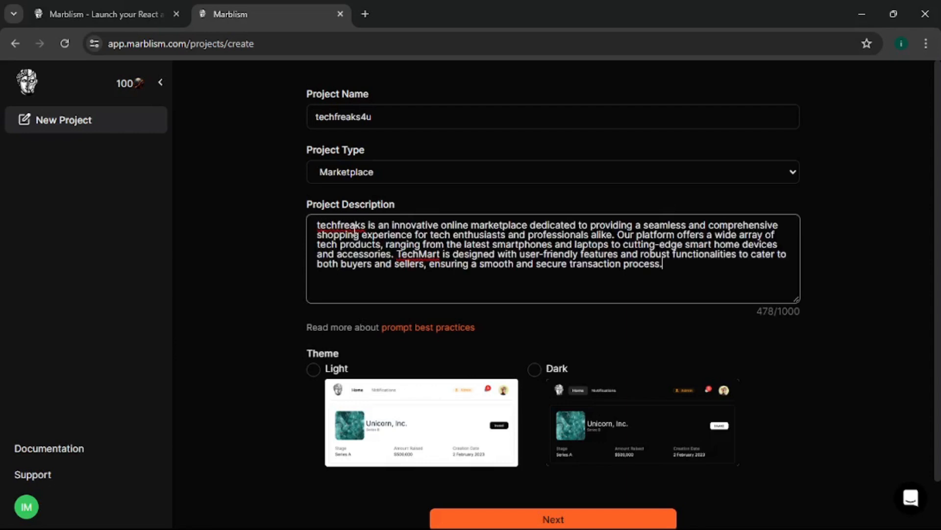
pyautogui.moveTo(361, 225); pyautogui.dragTo(727, 216)
pyautogui.moveTo(338, 237); pyautogui.dragTo(626, 238)
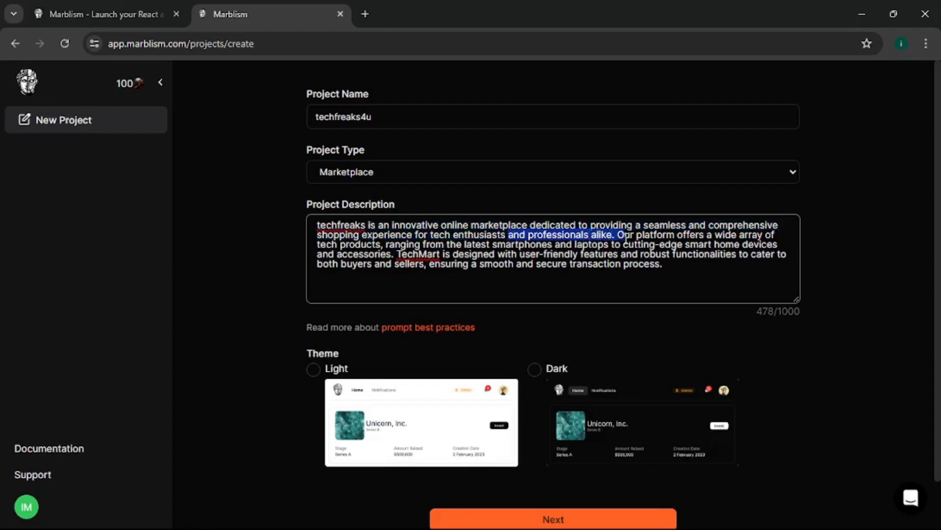
pyautogui.click(671, 270)
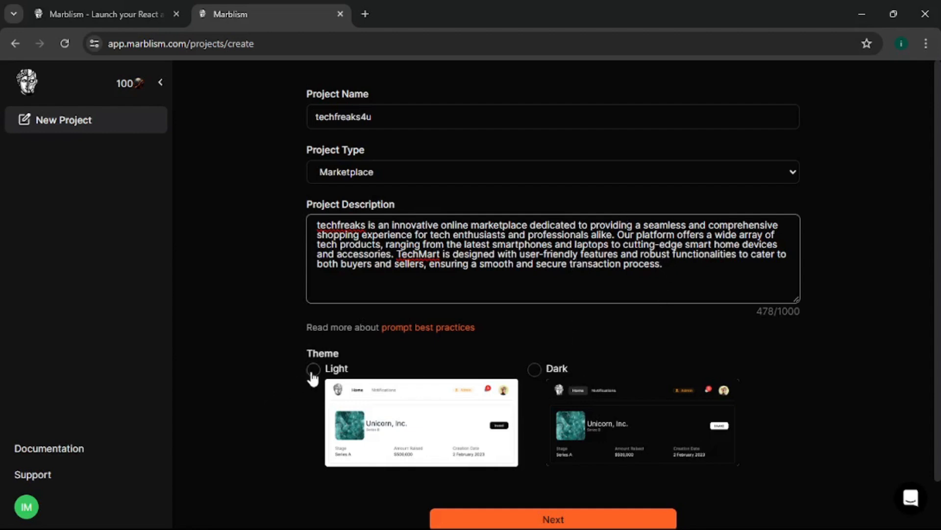
# - Choose the Light theme for the project and submit the form to generate its plan
pyautogui.scroll(-2, 511, 338)
pyautogui.click(313, 317)
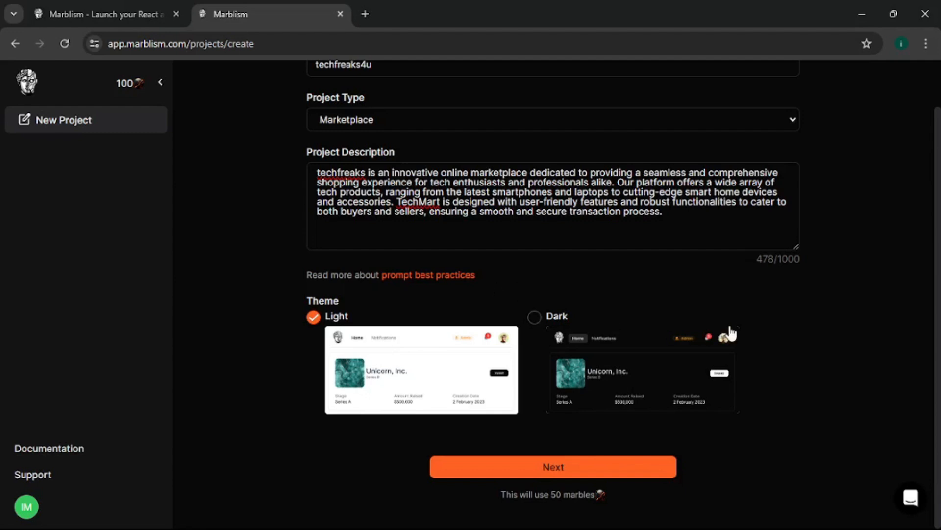
pyautogui.click(573, 468)
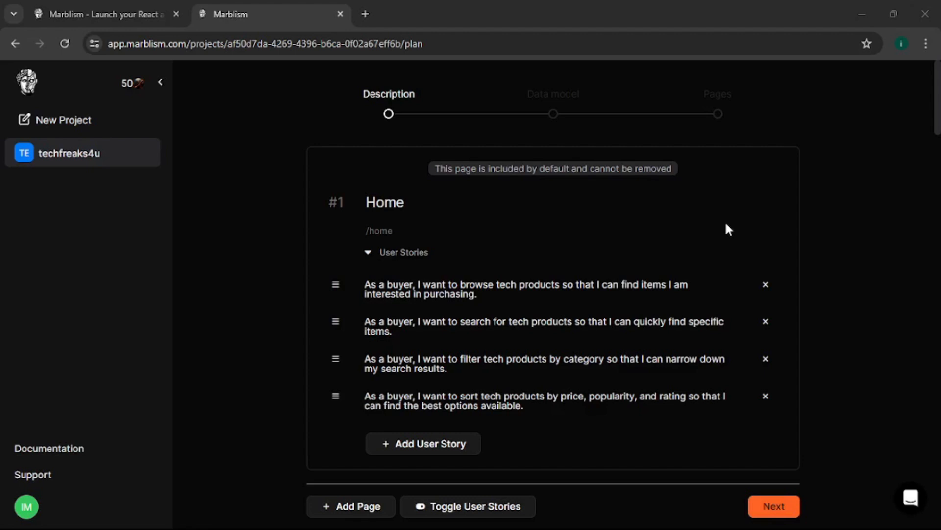
# - Review the planned pages and their user stories from Home to Profile, and proceed to the data model stage
pyautogui.scroll(-2, 725, 224)
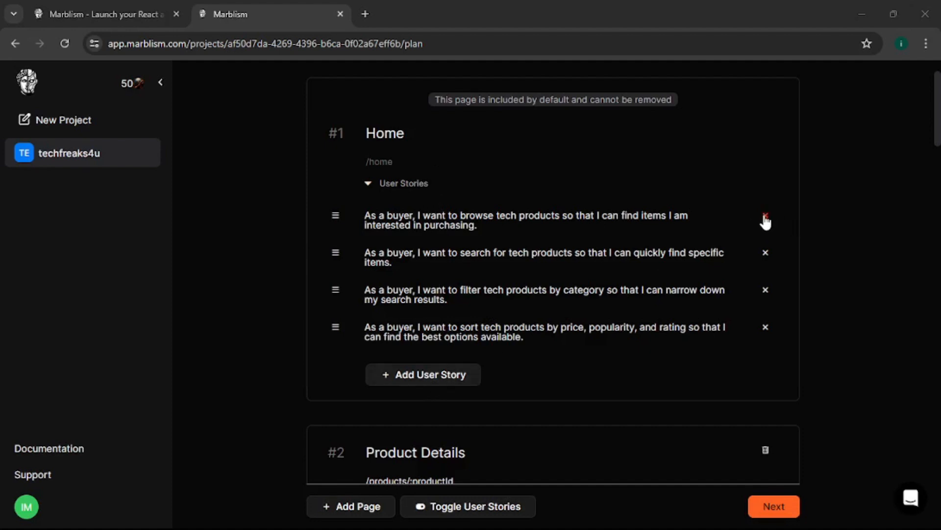
pyautogui.scroll(-5, 582, 269)
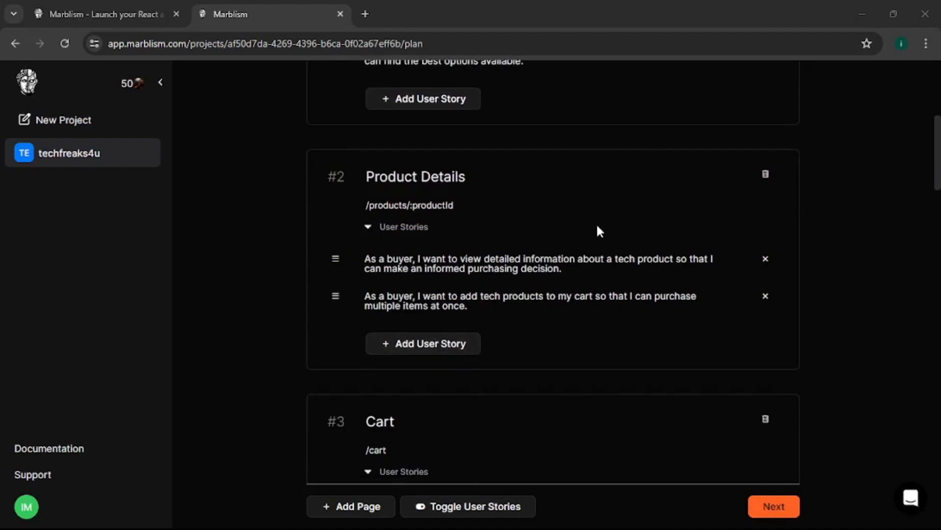
pyautogui.scroll(1, 599, 230)
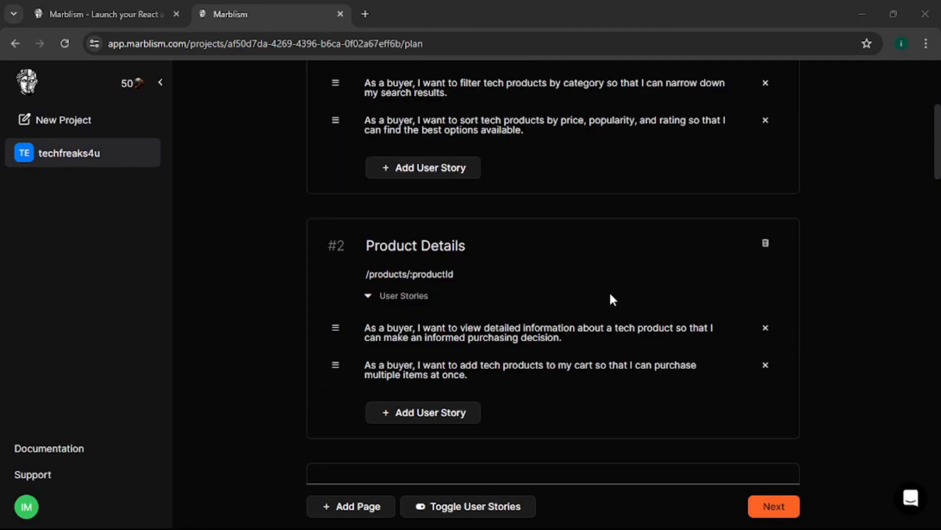
pyautogui.scroll(-12, 611, 293)
pyautogui.scroll(-15, 613, 296)
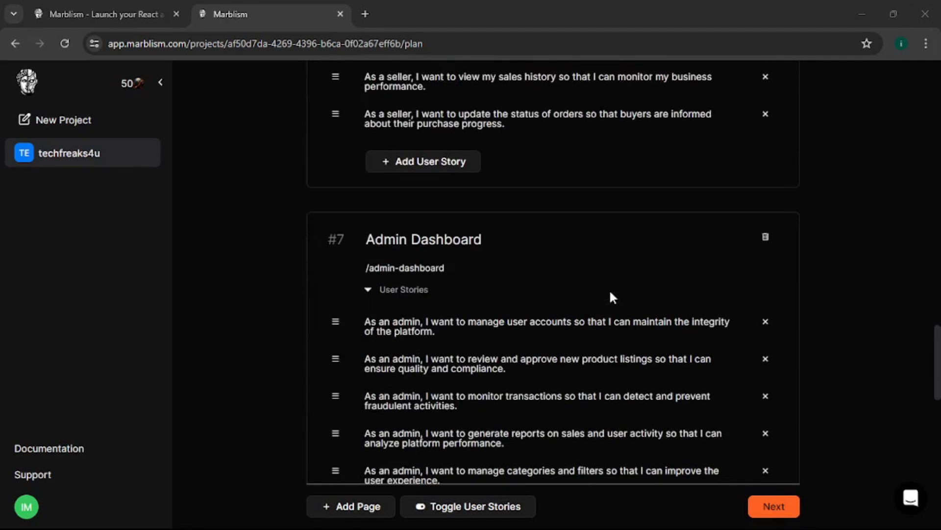
pyautogui.scroll(-4, 610, 295)
pyautogui.scroll(-10, 610, 294)
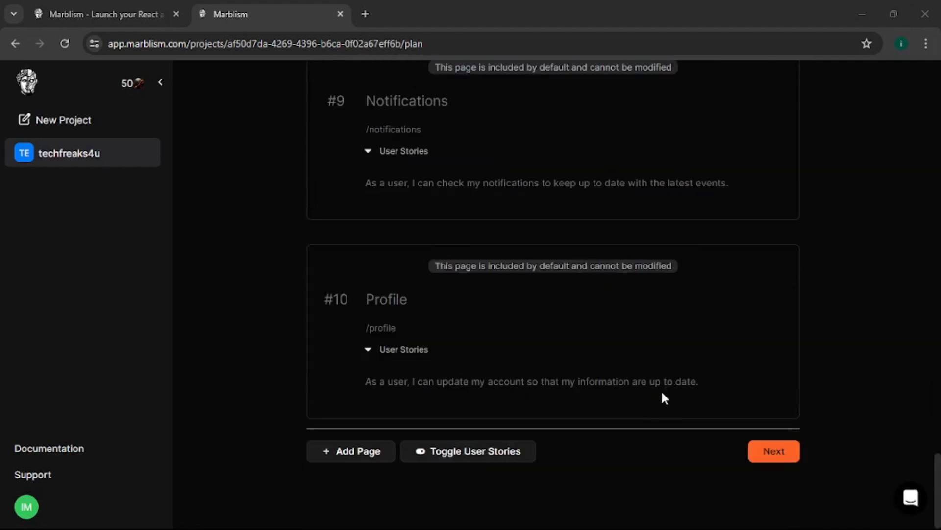
pyautogui.click(773, 452)
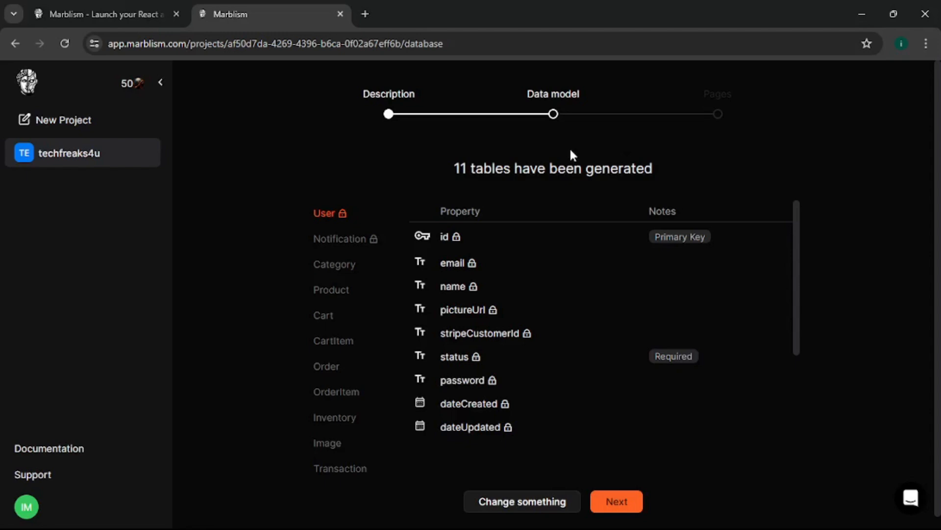
# - Examine the generated data model, checking the properties and locked fields of the User, Notification and Category tables
pyautogui.moveTo(444, 168); pyautogui.dragTo(633, 169)
pyautogui.click(666, 170)
pyautogui.scroll(-5, 524, 265)
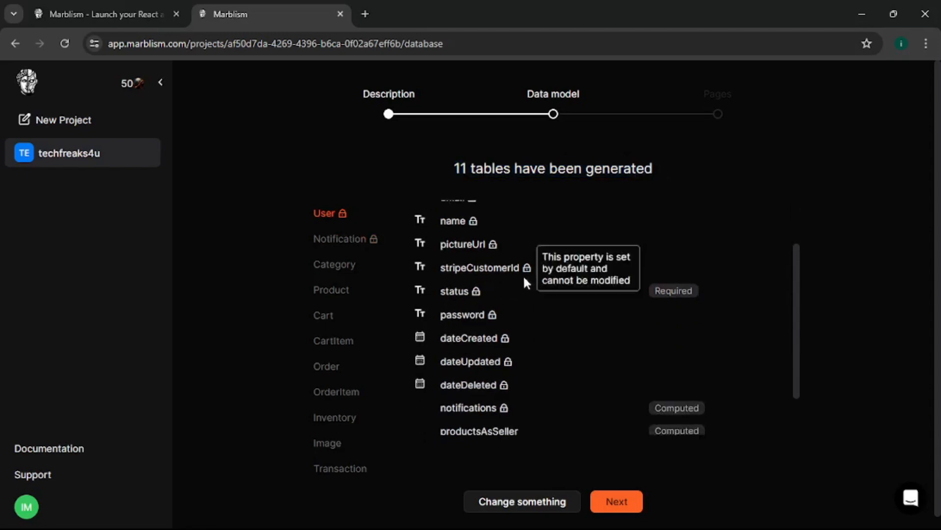
pyautogui.scroll(5, 522, 330)
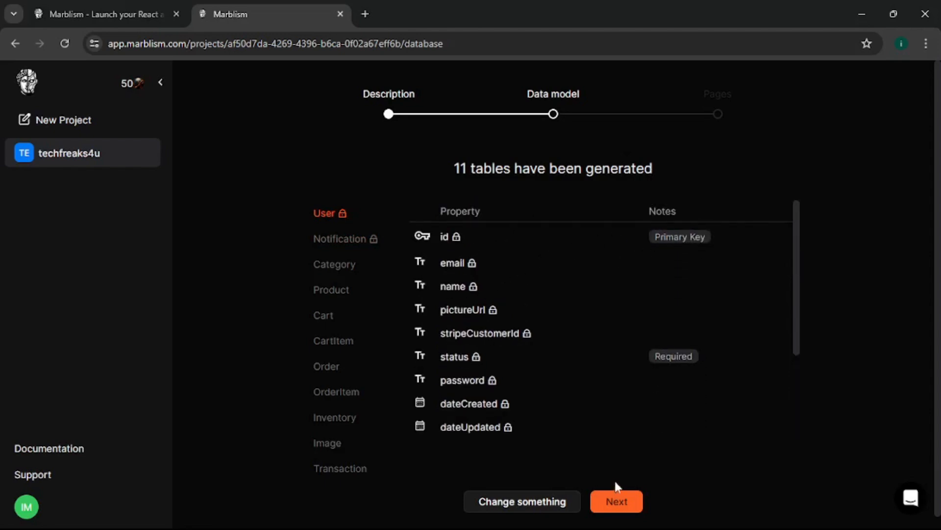
pyautogui.scroll(-5, 660, 343)
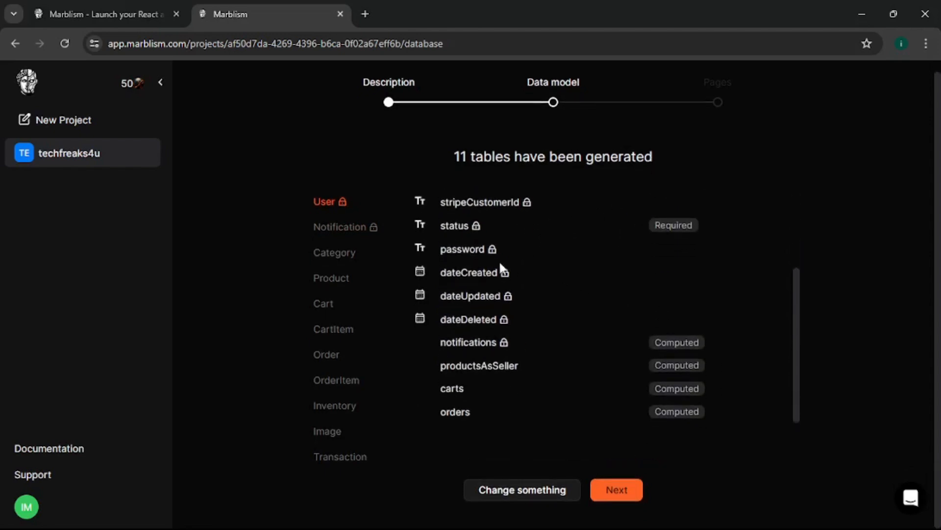
pyautogui.scroll(5, 508, 269)
pyautogui.click(358, 229)
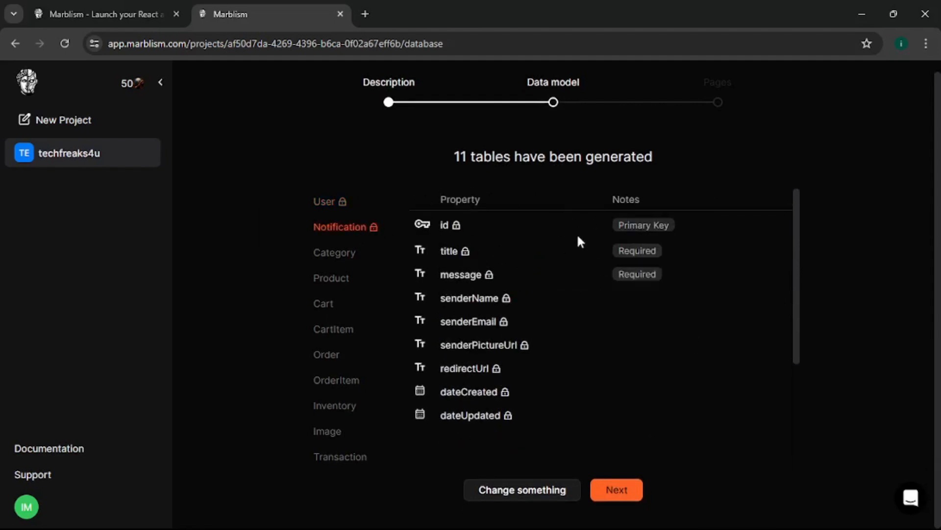
pyautogui.scroll(-3, 554, 281)
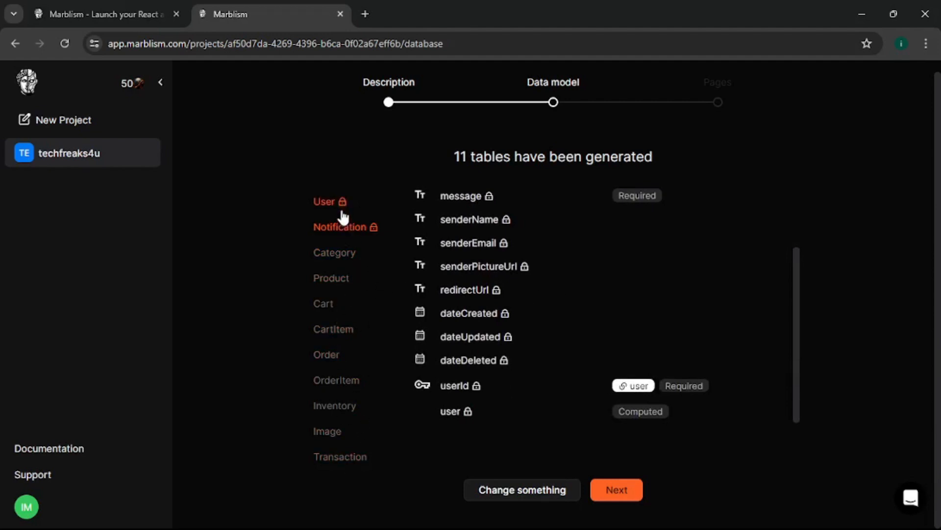
pyautogui.moveTo(345, 208)
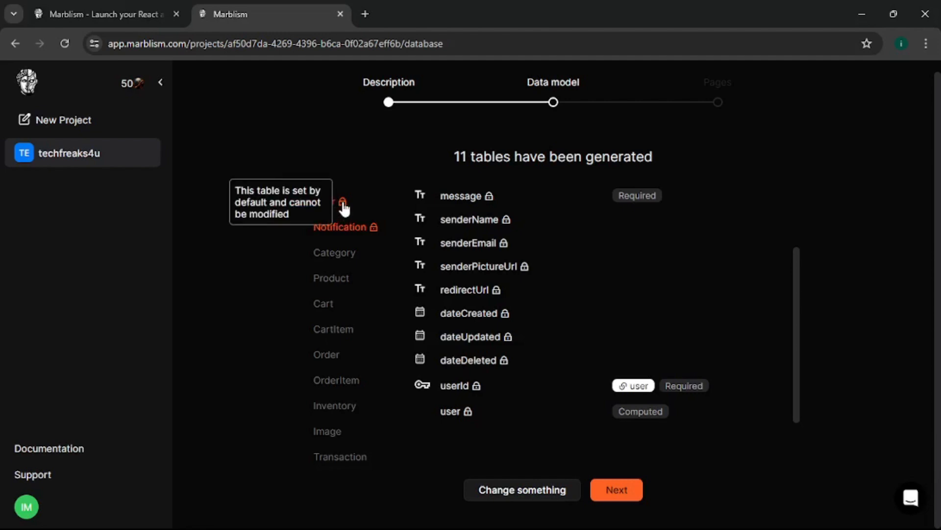
pyautogui.click(351, 263)
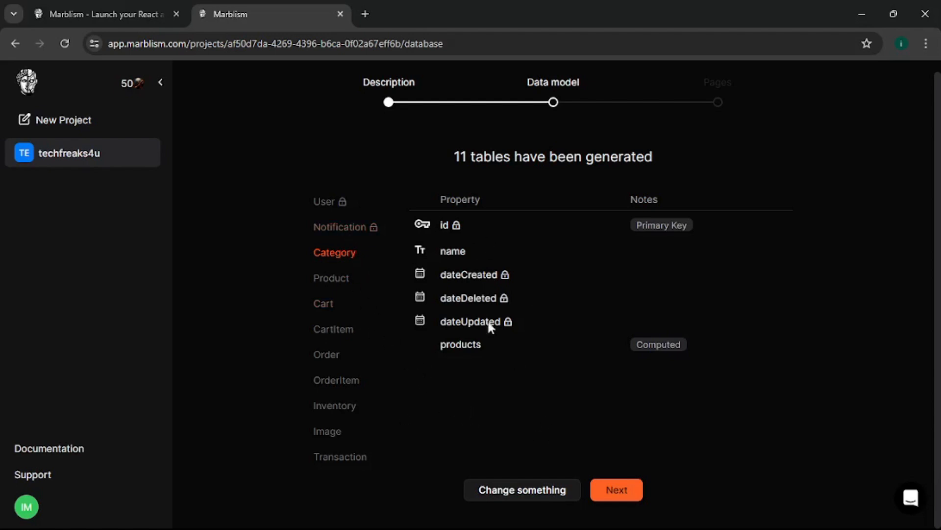
pyautogui.click(349, 203)
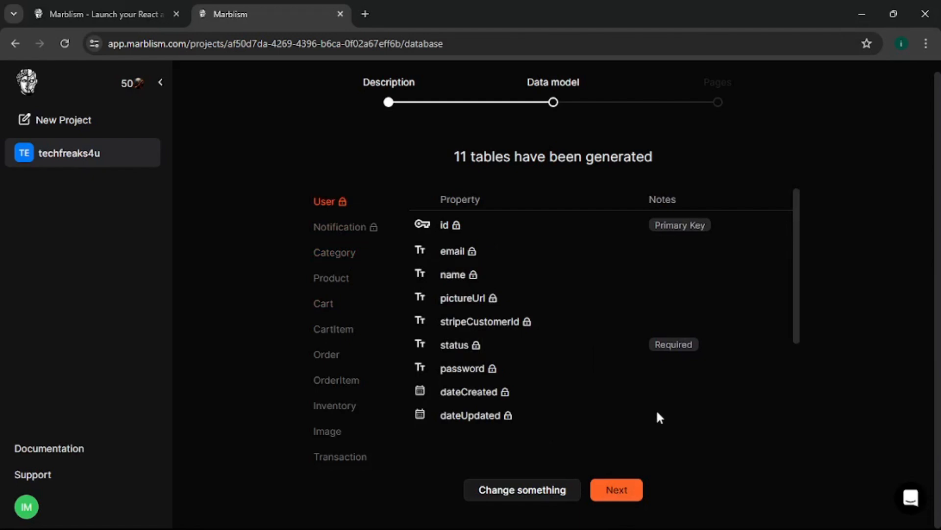
pyautogui.scroll(-2, 658, 415)
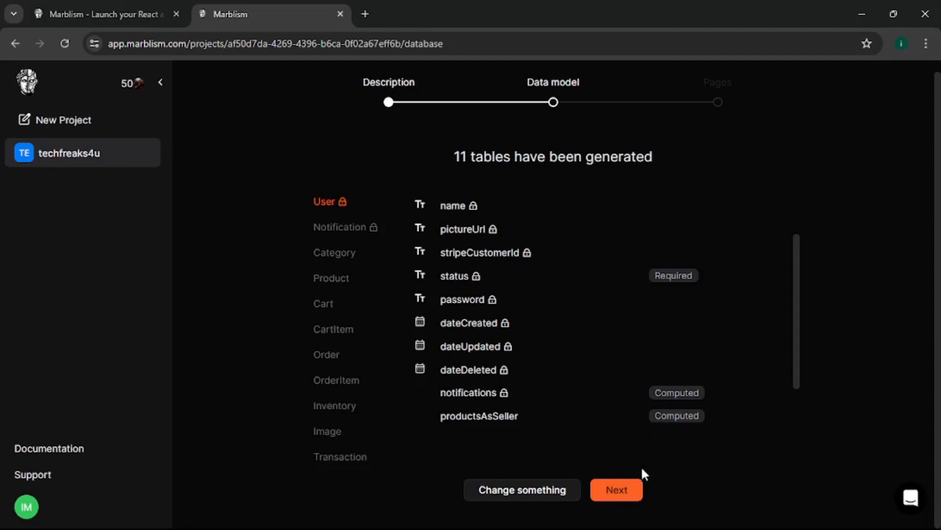
# - Accept the data model and proceed to the pages stage to generate the project's codebase
pyautogui.click(617, 489)
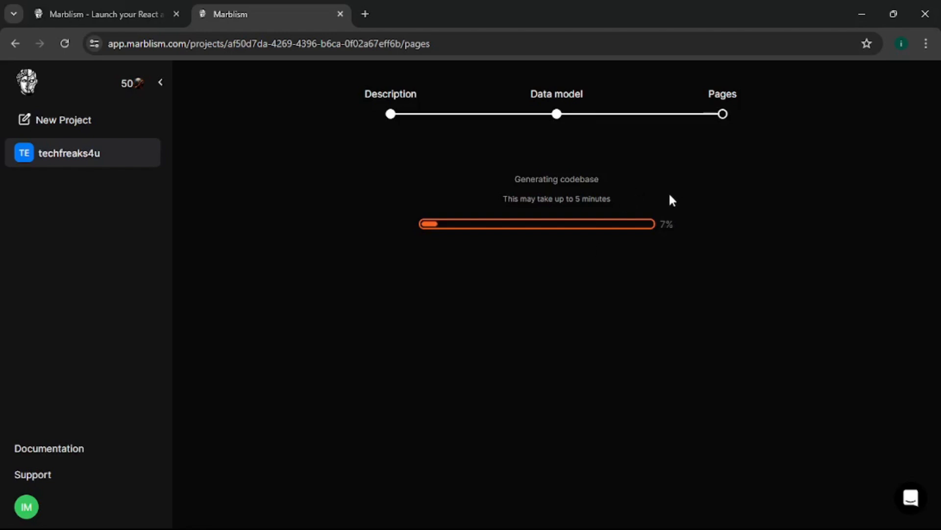
pyautogui.moveTo(602, 172); pyautogui.dragTo(508, 198)
pyautogui.click(617, 199)
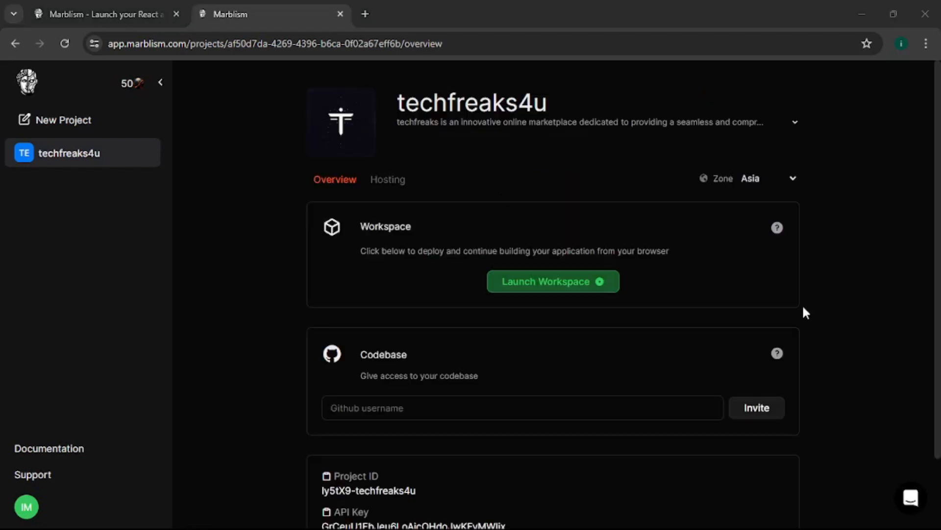
# - Give codebase access by entering the collaborator's GitHub username and sending the invitation
pyautogui.scroll(-2, 802, 315)
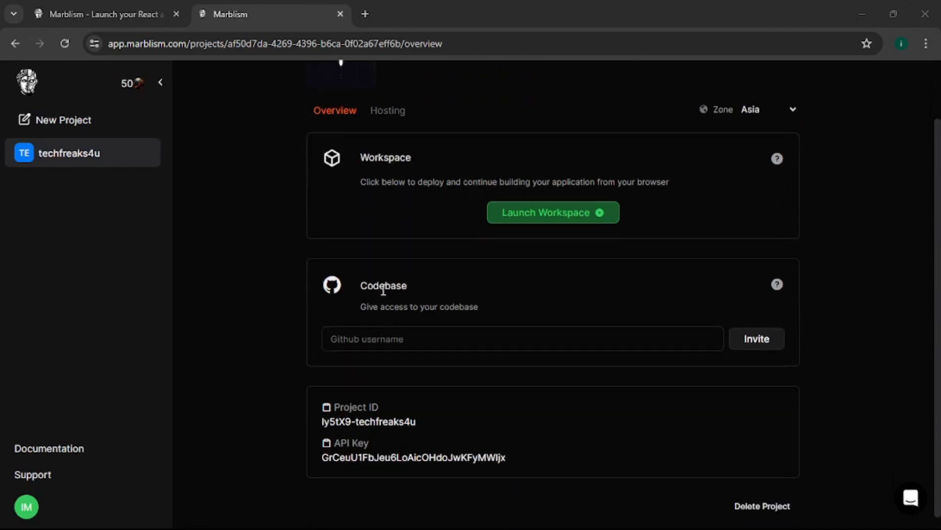
pyautogui.click(395, 339)
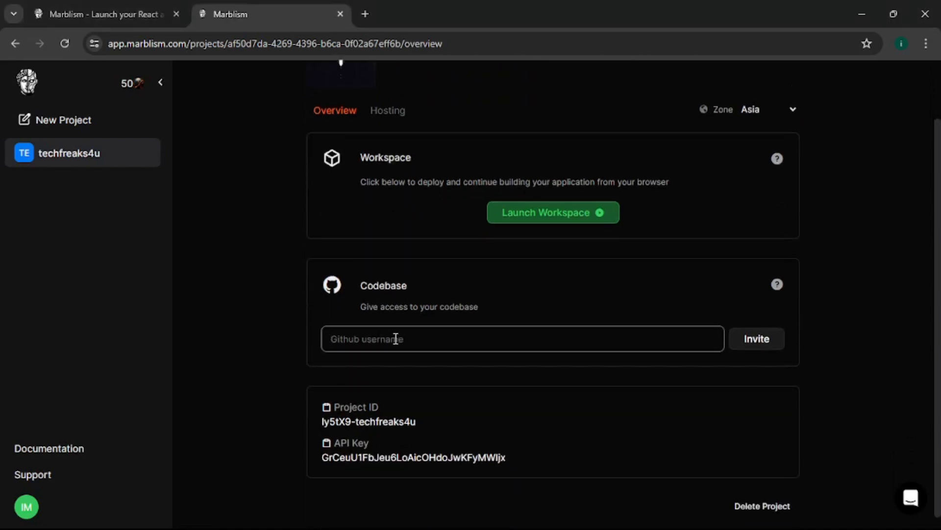
pyautogui.write('iZari-max')
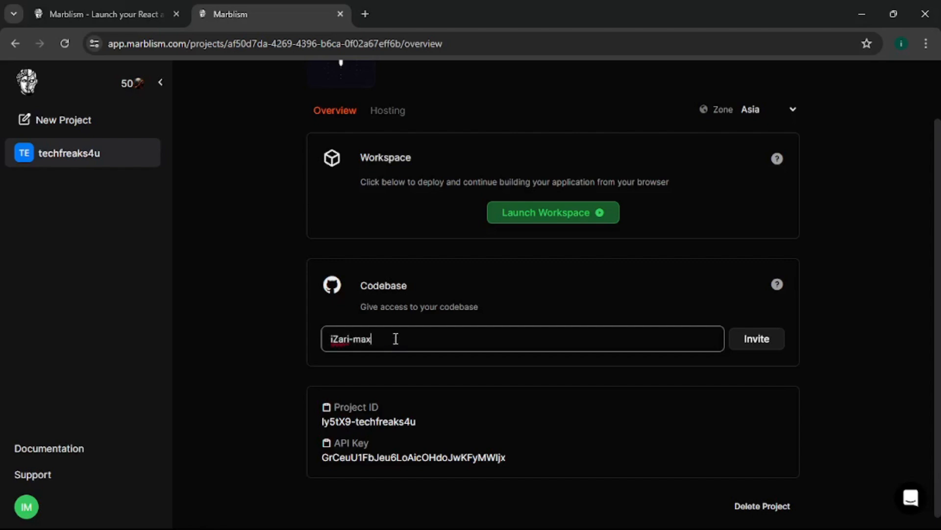
pyautogui.click(750, 343)
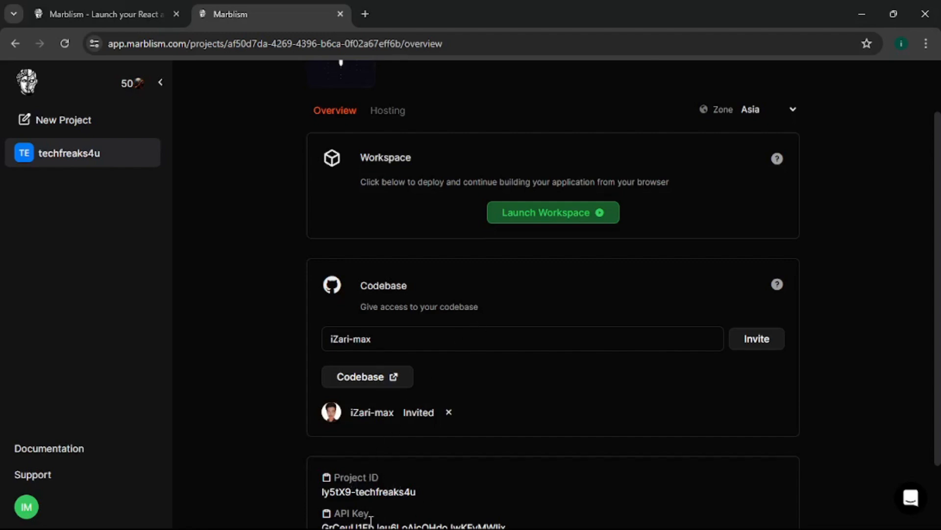
# - Open the project's hosting settings and check the daily cost of deploying in production
pyautogui.scroll(2, 372, 347)
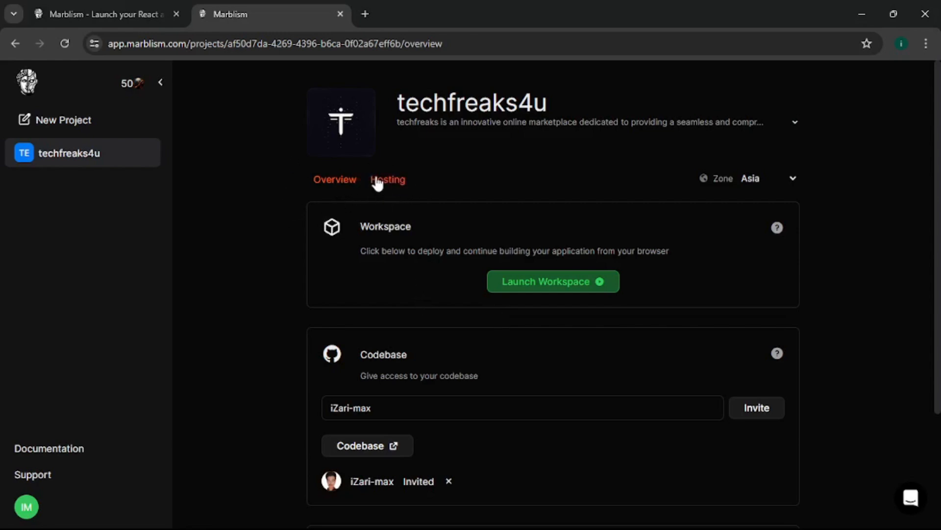
pyautogui.click(383, 182)
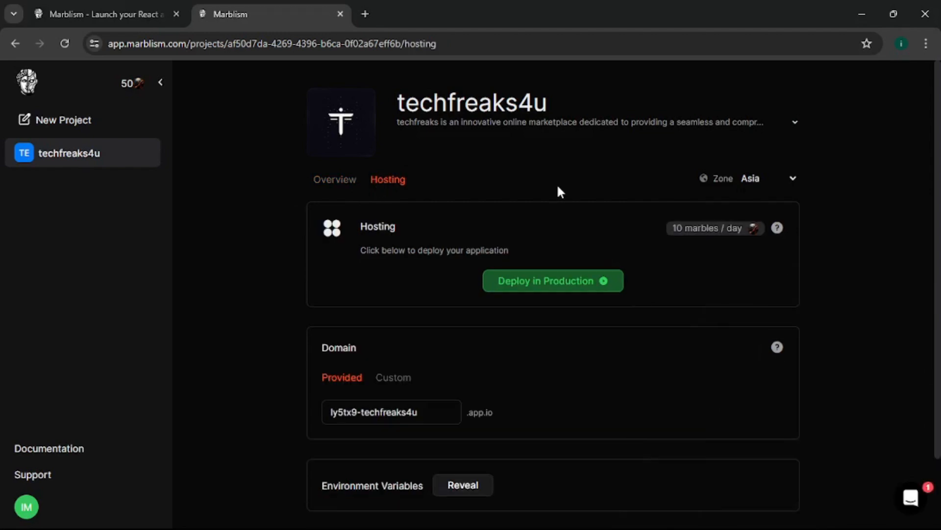
pyautogui.moveTo(687, 230); pyautogui.dragTo(752, 230)
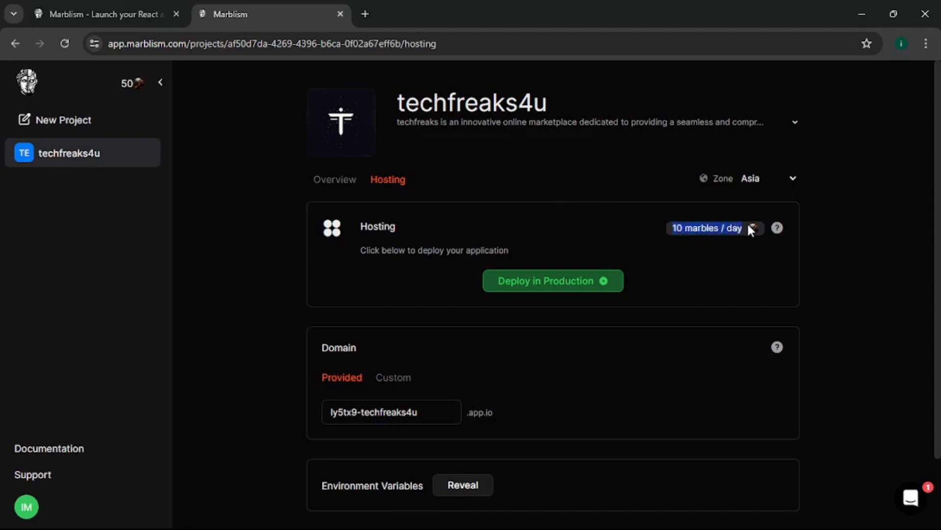
pyautogui.click(602, 202)
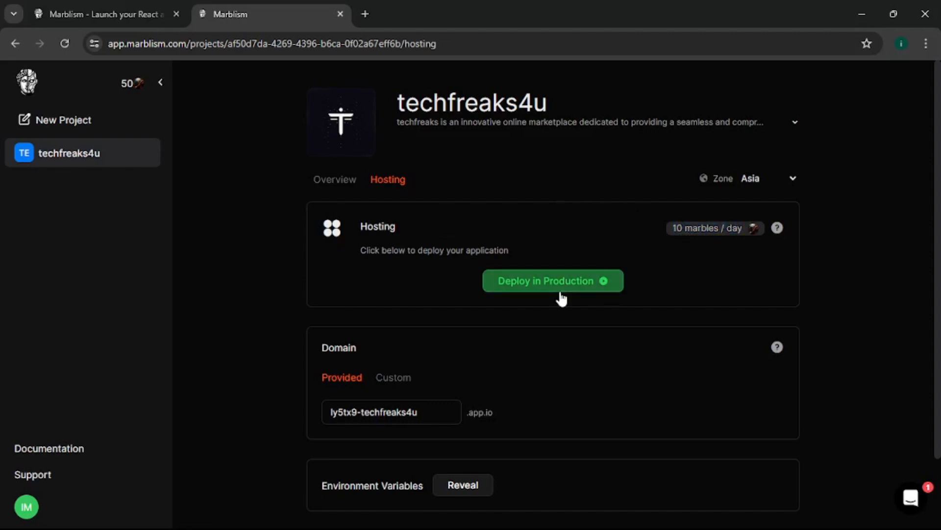
# - Compare the Custom and Provided domain options for hosting, leaving the provided app.io domain selected
pyautogui.scroll(-2, 521, 338)
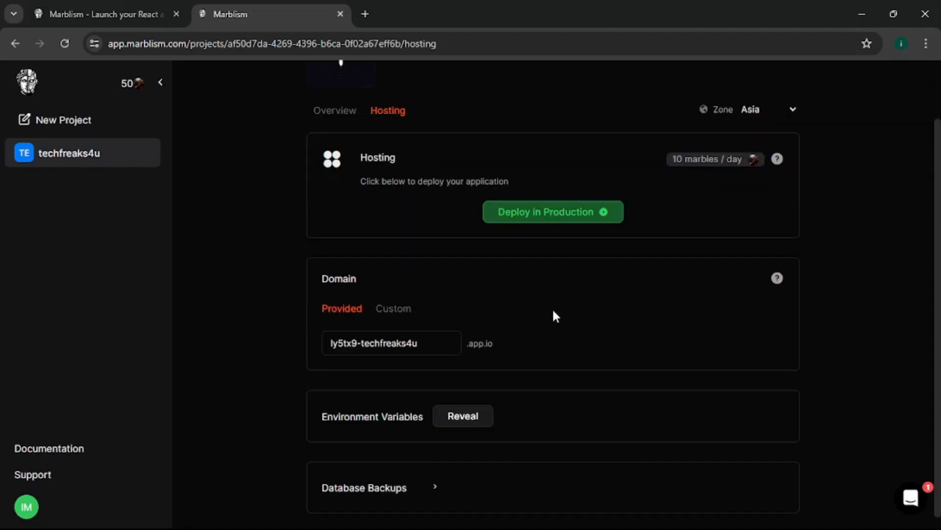
pyautogui.click(391, 311)
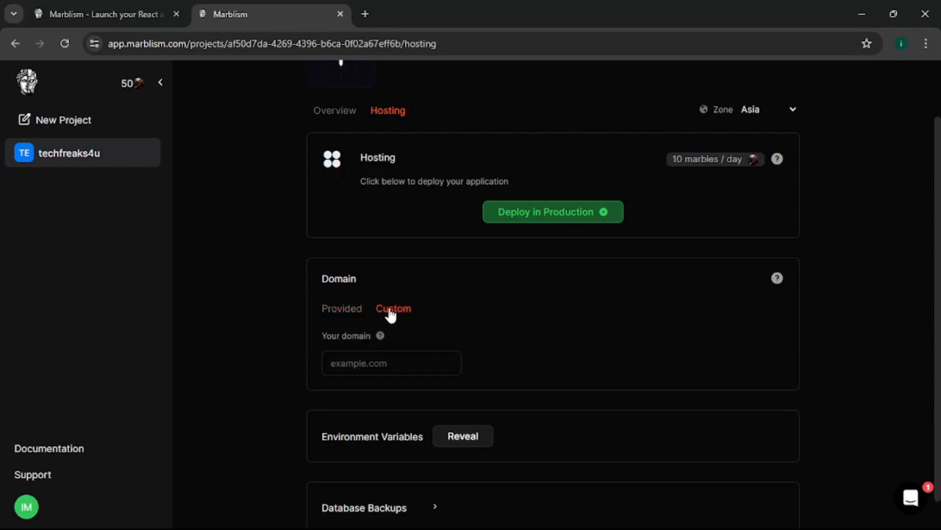
pyautogui.click(392, 362)
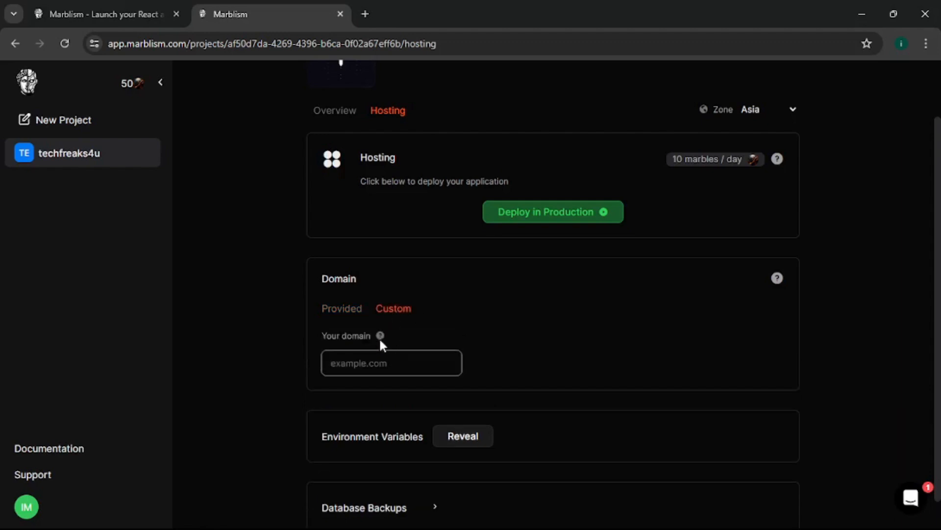
pyautogui.click(346, 309)
pyautogui.click(428, 342)
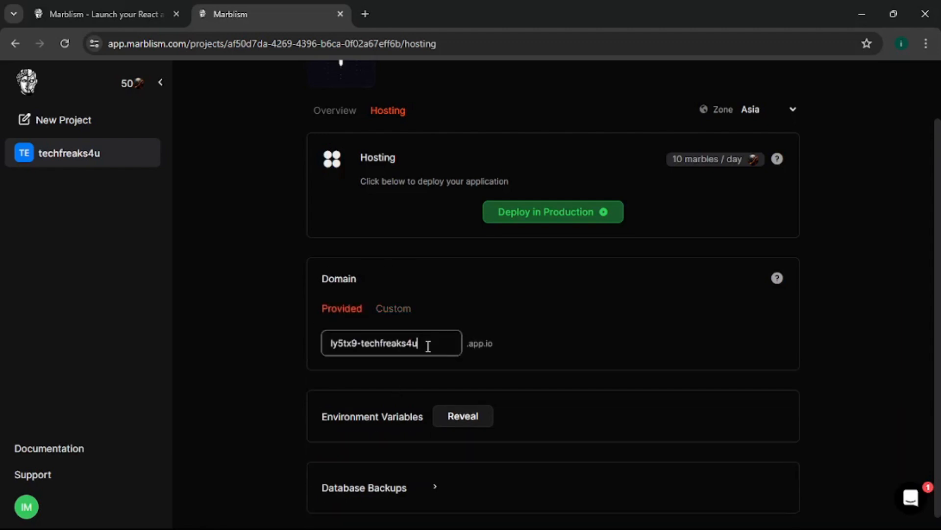
pyautogui.moveTo(425, 344); pyautogui.dragTo(253, 356)
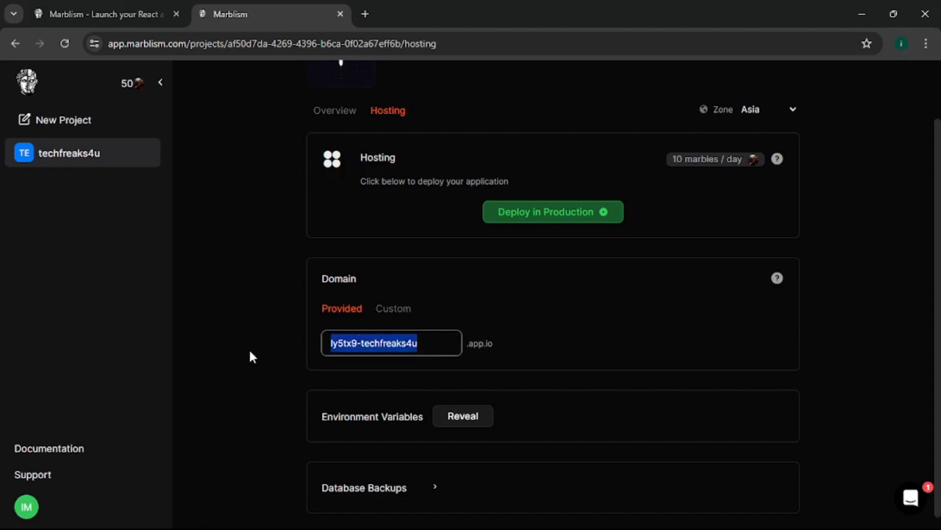
pyautogui.click(502, 343)
pyautogui.moveTo(501, 341); pyautogui.dragTo(470, 343)
pyautogui.click(505, 342)
# - Check the hosting page's Environment Variables section and expand Database Backups
pyautogui.scroll(-1, 442, 372)
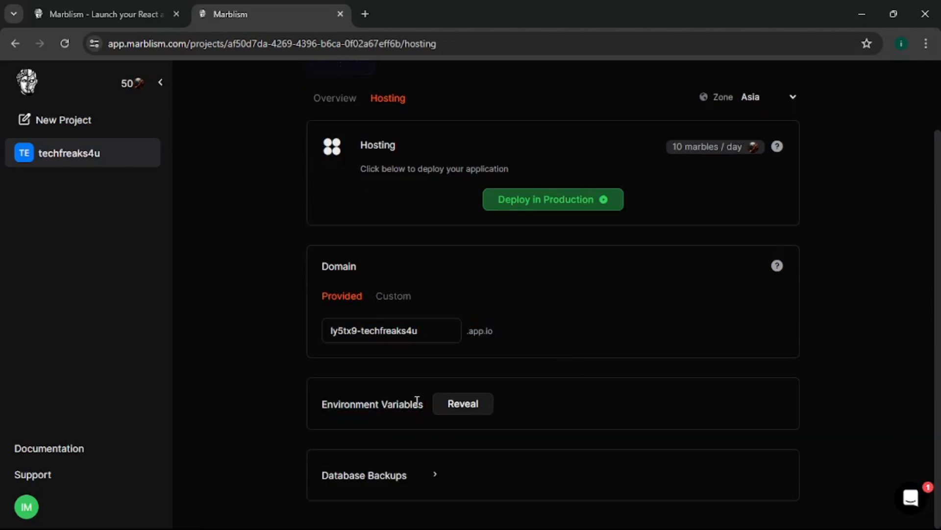
pyautogui.moveTo(423, 403); pyautogui.dragTo(345, 402)
pyautogui.click(527, 387)
pyautogui.click(440, 474)
pyautogui.moveTo(323, 483); pyautogui.dragTo(442, 478)
pyautogui.click(443, 475)
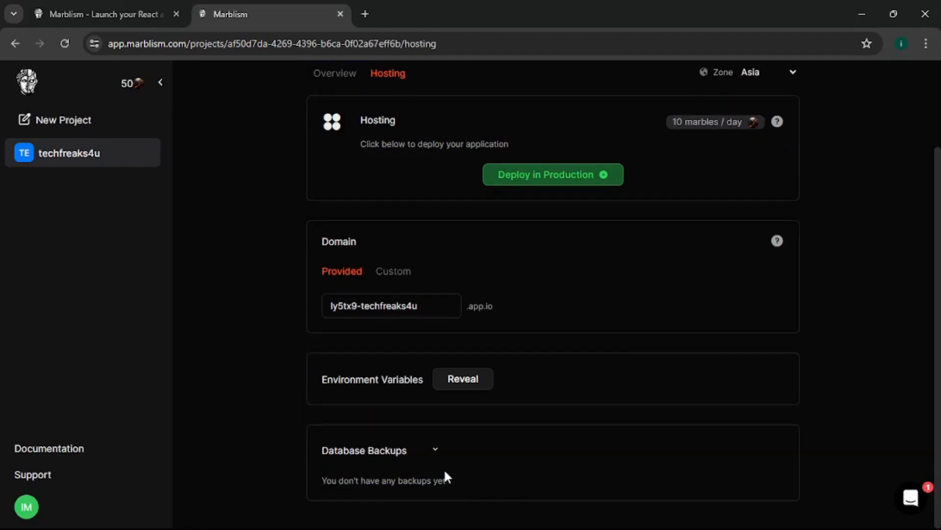
# - Launch the project's workspace from the overview, open it and sign in to the app preview with the prefilled credentials
pyautogui.scroll(3, 577, 425)
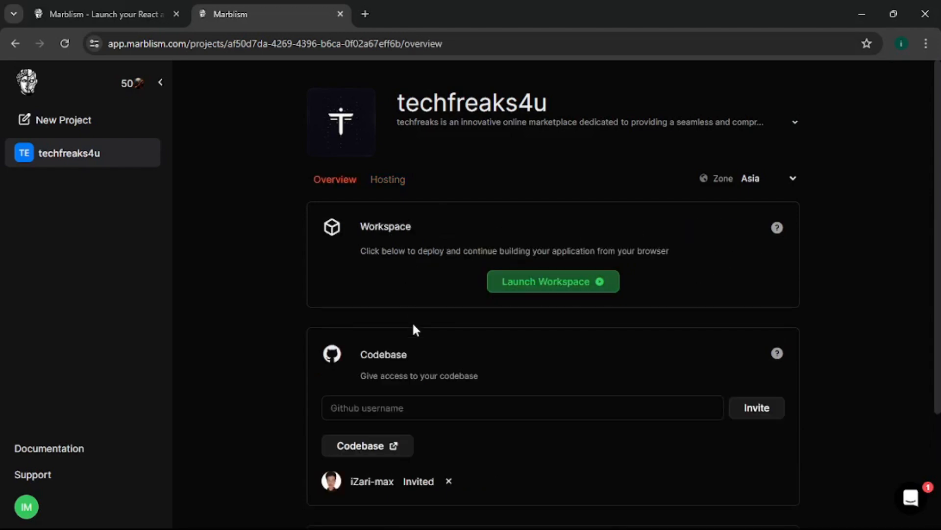
pyautogui.click(577, 289)
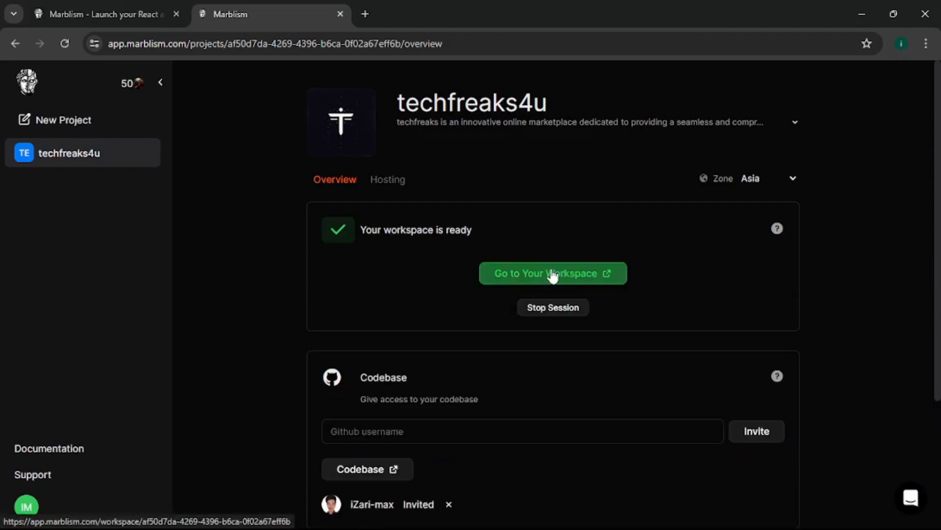
pyautogui.click(563, 275)
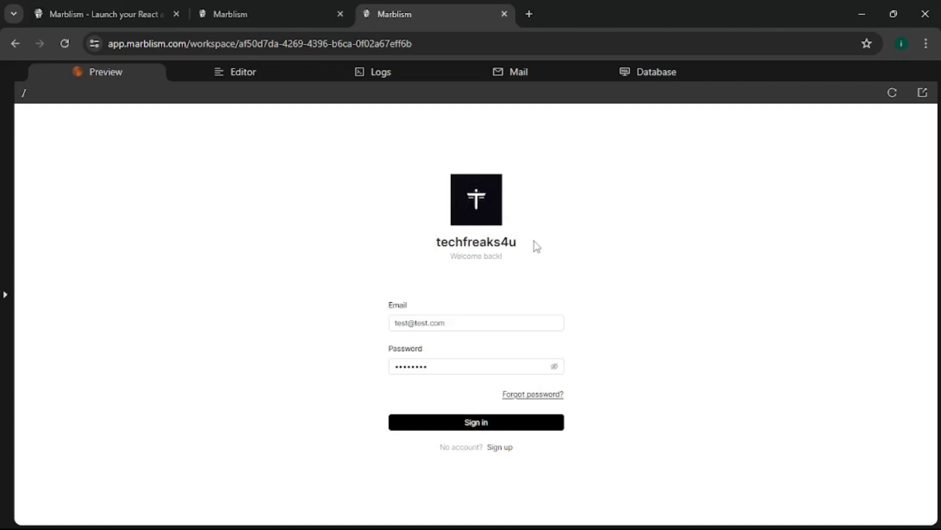
pyautogui.click(451, 429)
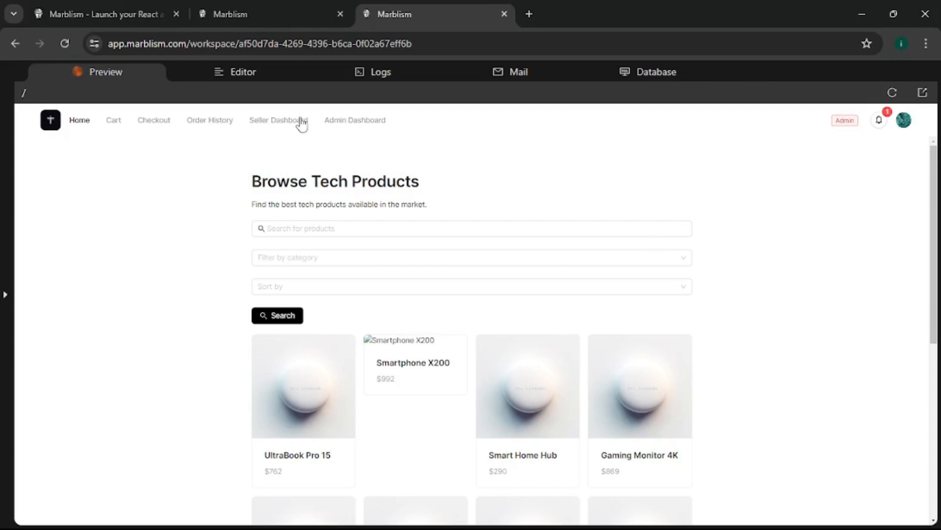
# - Look through the workspace's code editor, logs, mailbox and database, including the database tool's installed and available extensions
pyautogui.click(217, 76)
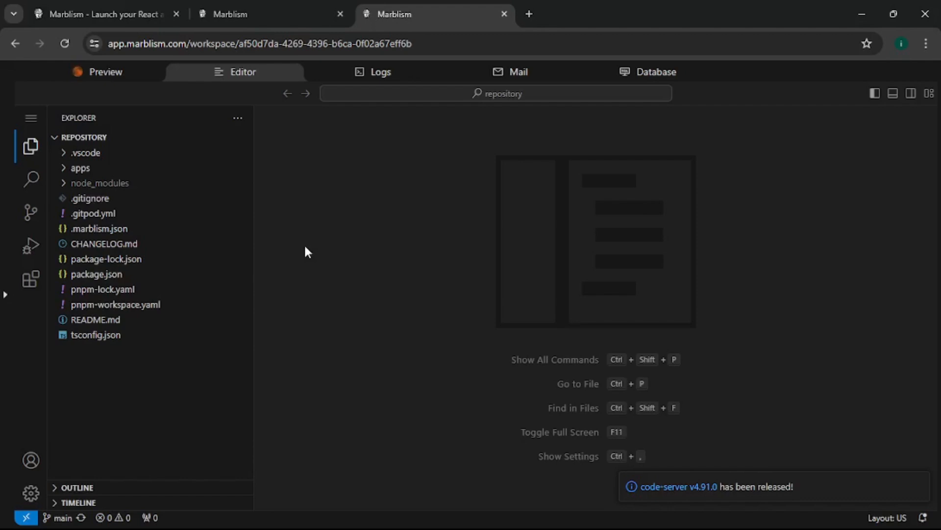
pyautogui.click(371, 73)
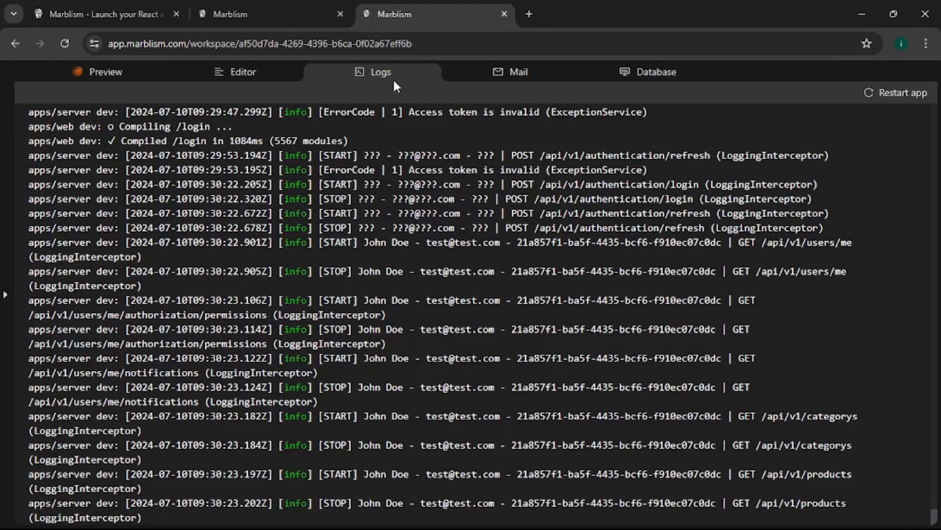
pyautogui.click(509, 68)
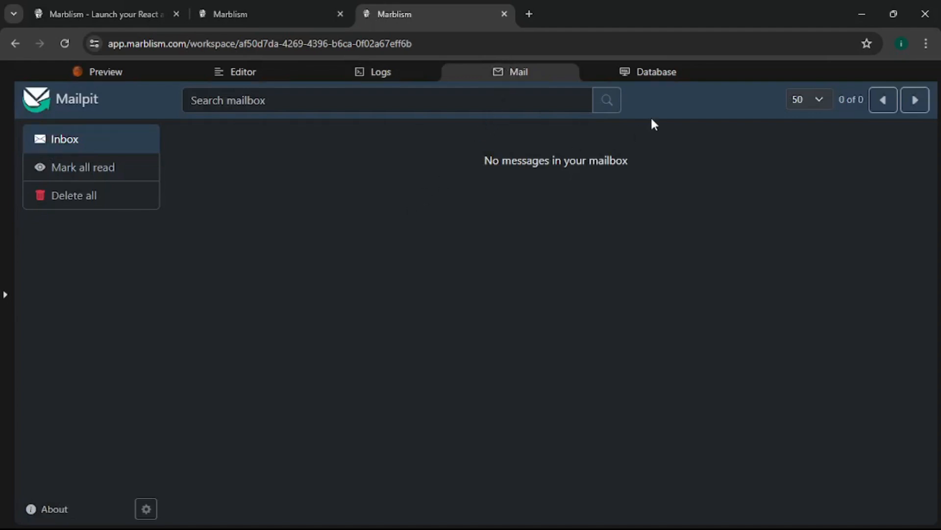
pyautogui.click(643, 78)
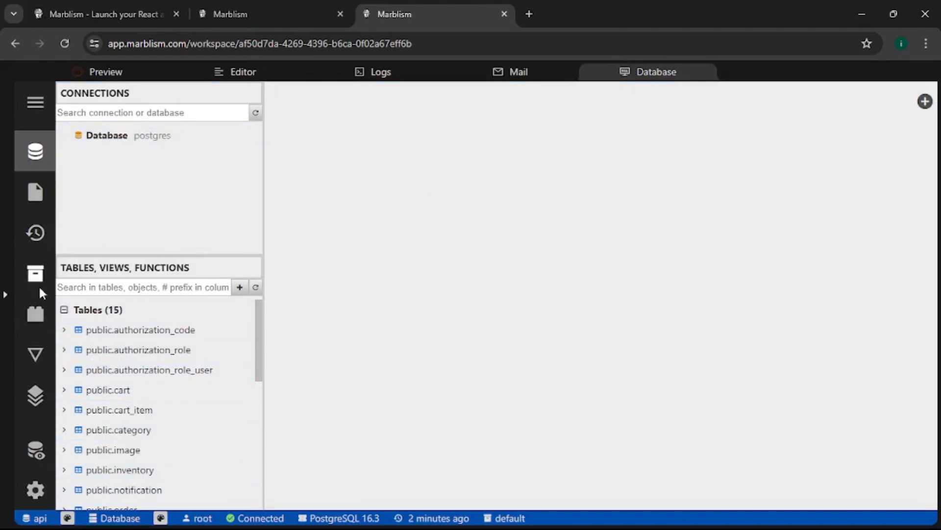
pyautogui.click(36, 314)
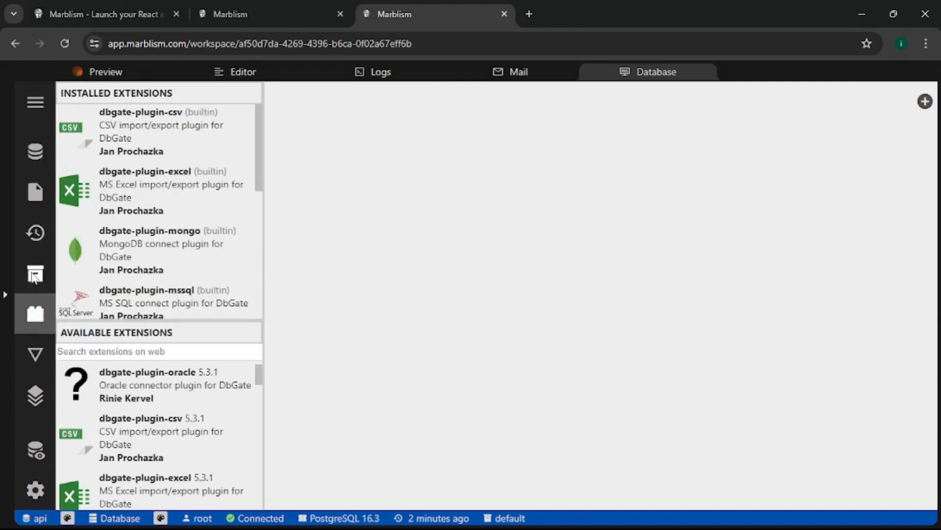
# - Return to the database tool's connections view and examine the records in the public.category table
pyautogui.click(34, 276)
pyautogui.click(36, 151)
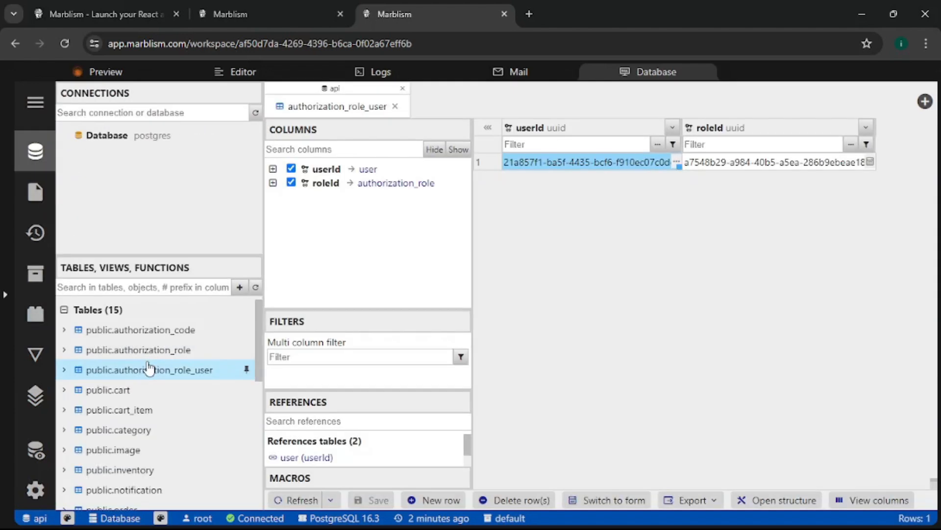
pyautogui.click(138, 430)
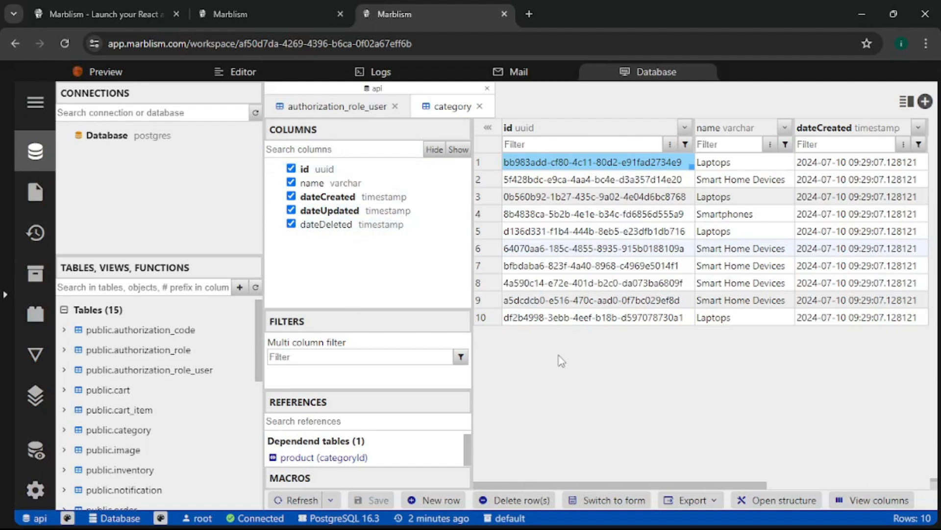
# - Look over the app preview's Browse Tech Products page, including its category filter options and product listings
pyautogui.click(103, 71)
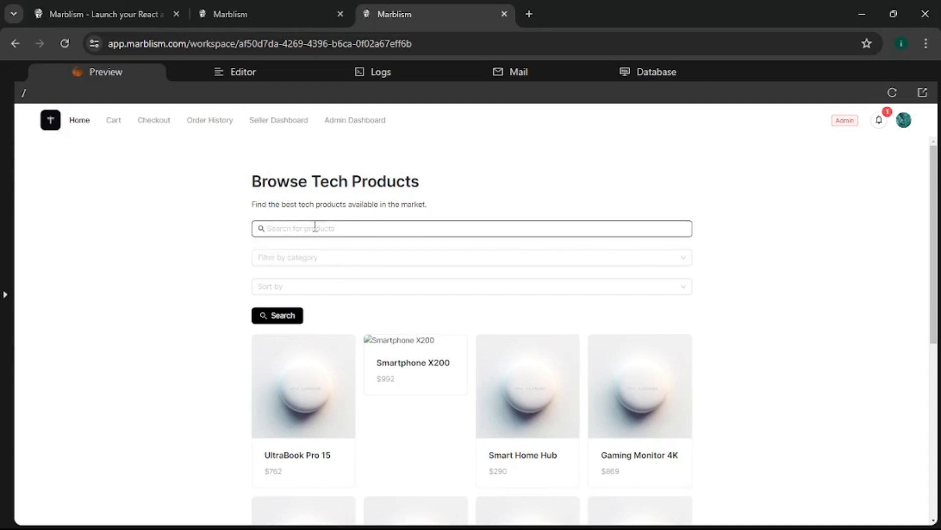
pyautogui.click(321, 259)
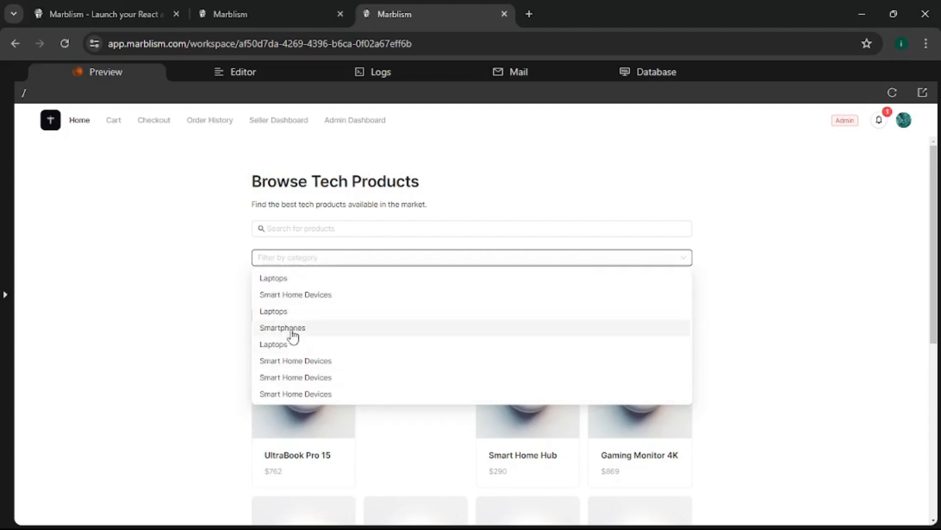
pyautogui.click(233, 318)
pyautogui.click(297, 293)
pyautogui.click(176, 291)
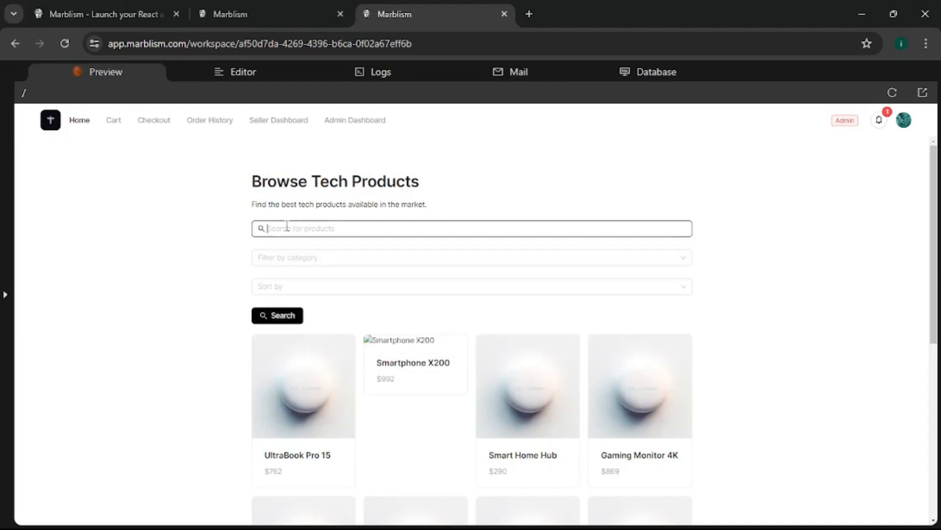
pyautogui.scroll(-6, 336, 392)
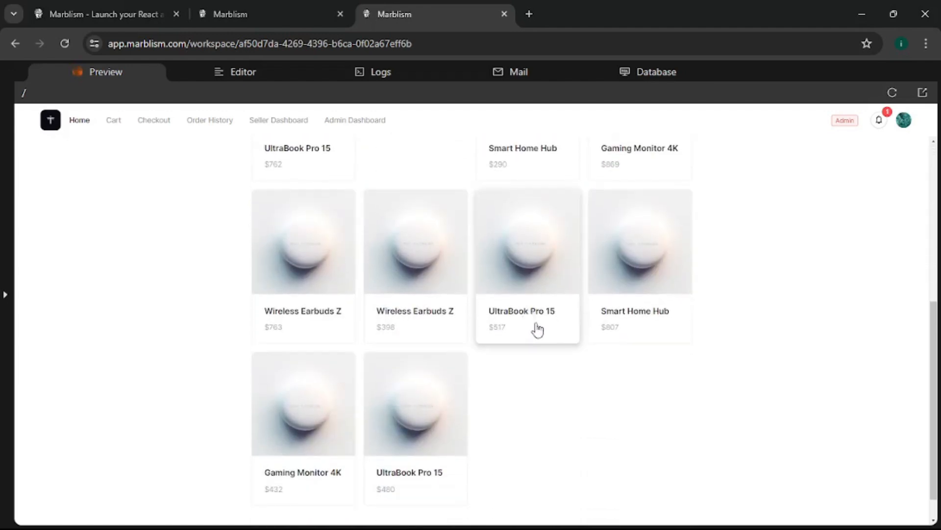
pyautogui.scroll(6, 475, 325)
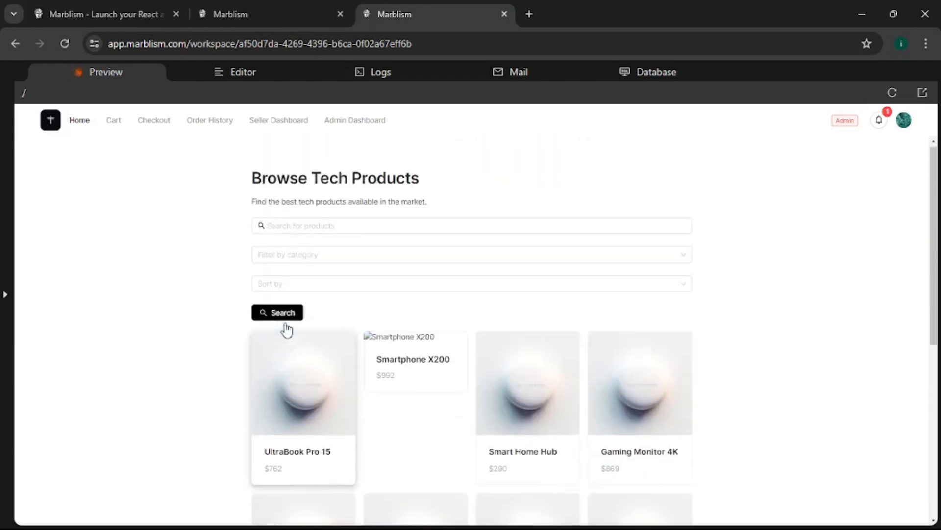
# - Review the My Cart page in the app preview and clear all entries on the Notifications page
pyautogui.click(113, 121)
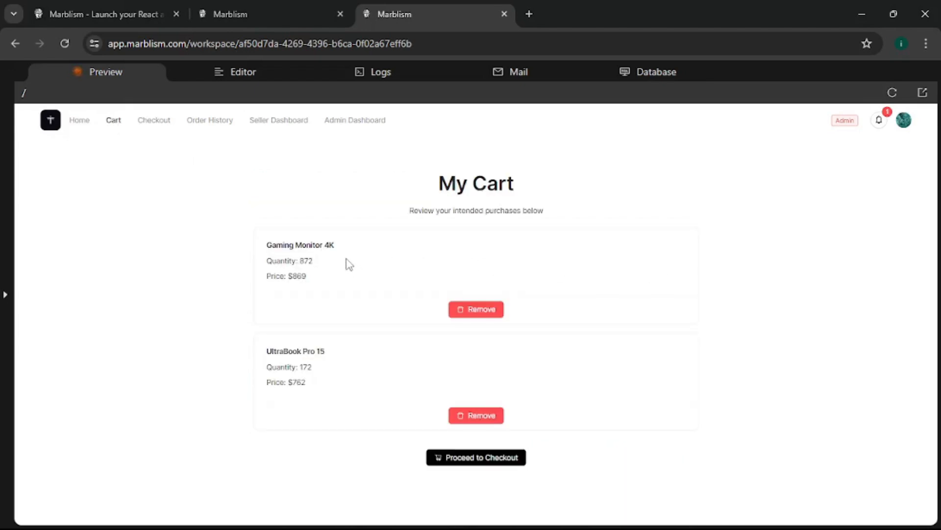
pyautogui.click(484, 312)
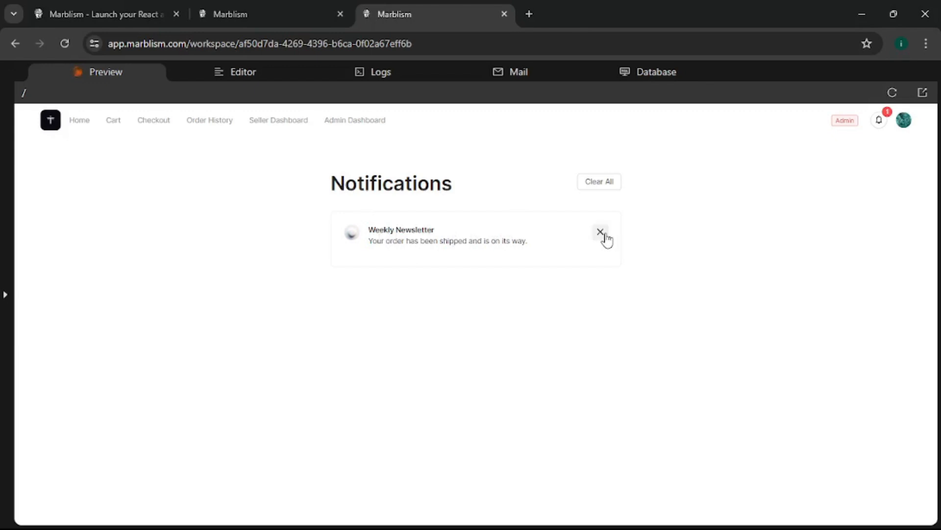
pyautogui.click(603, 187)
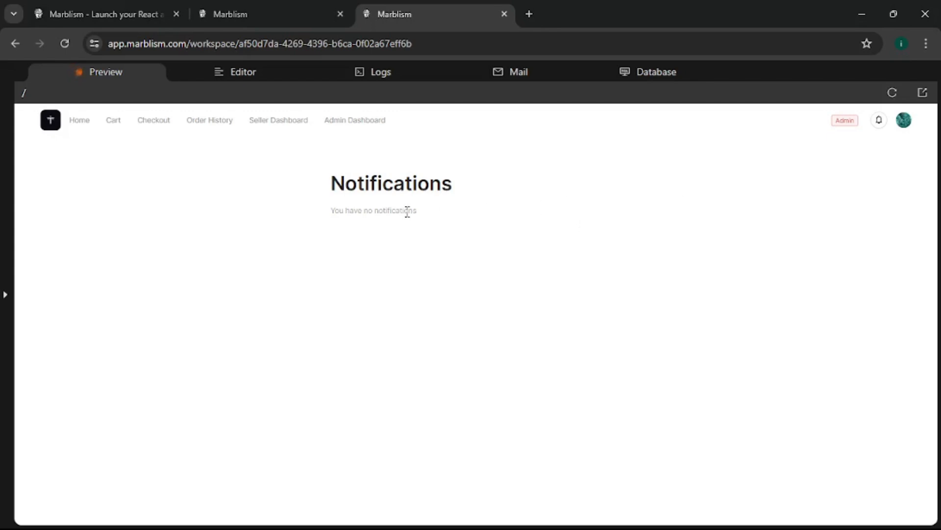
# - Expand the workspace's AI chat and look through its available front-end and backend actions
pyautogui.click(5, 295)
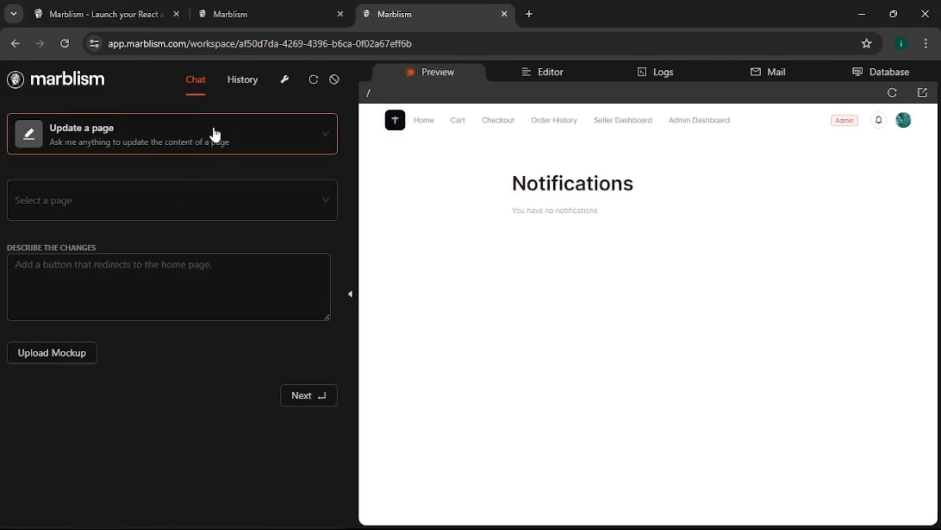
pyautogui.click(189, 283)
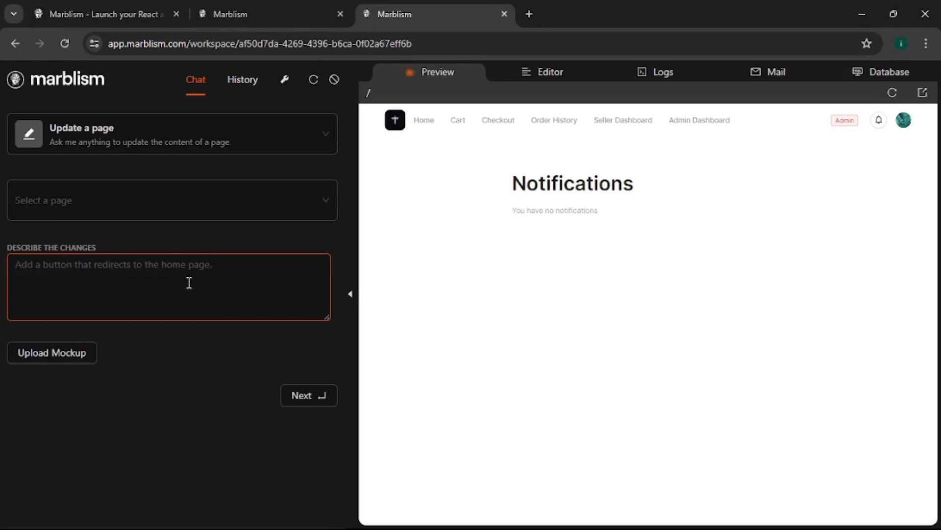
pyautogui.click(513, 72)
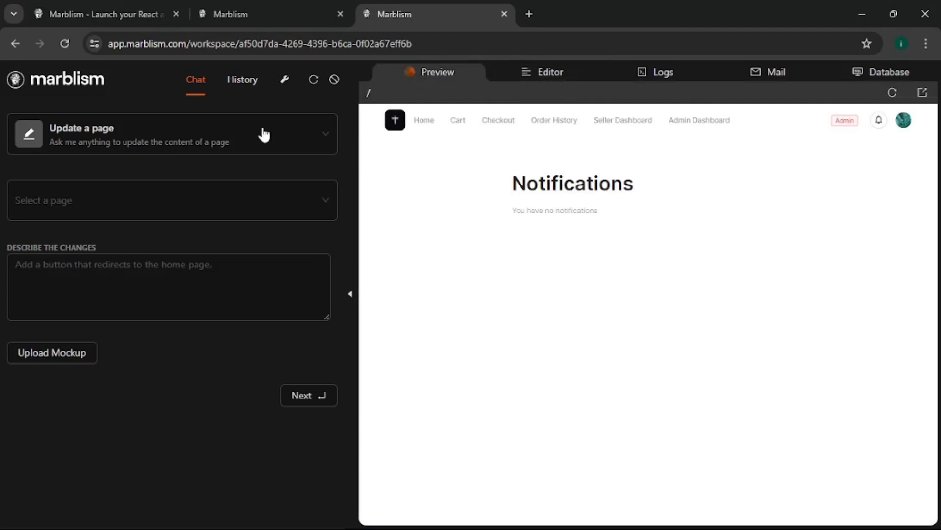
pyautogui.click(209, 146)
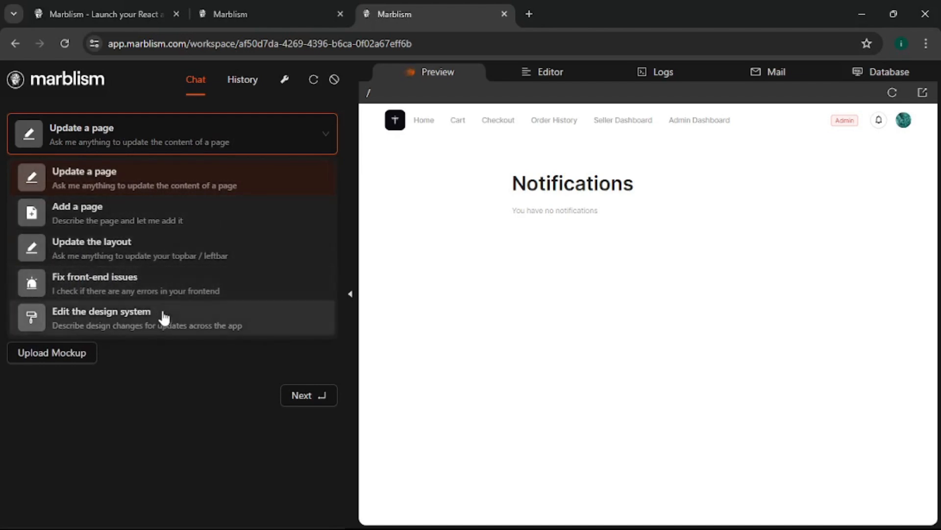
pyautogui.scroll(-3, 168, 322)
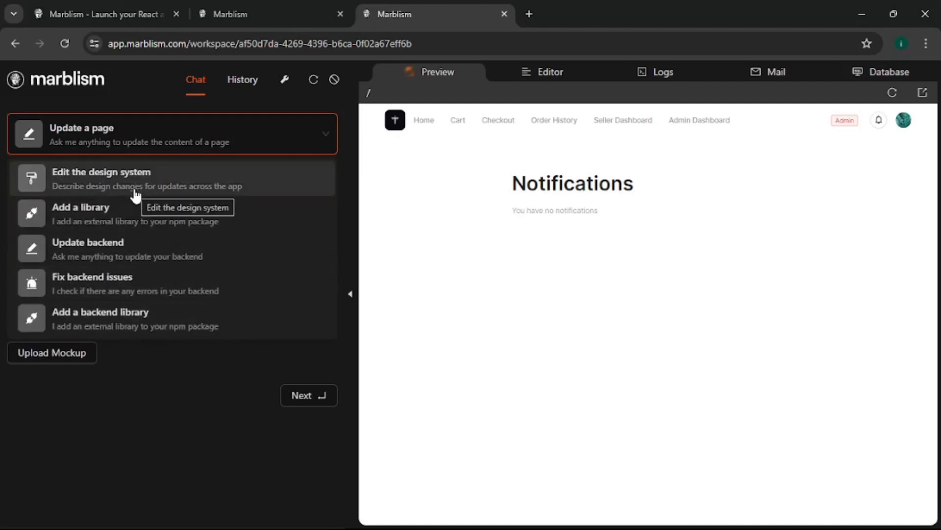
pyautogui.scroll(3, 112, 179)
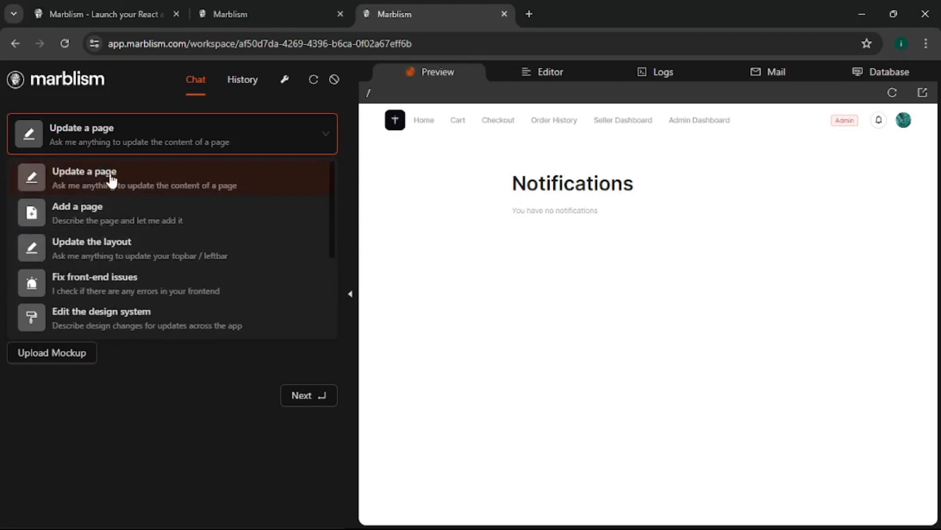
# - Choose the Update a page action and select CartPage as the page to change
pyautogui.click(111, 177)
pyautogui.click(108, 214)
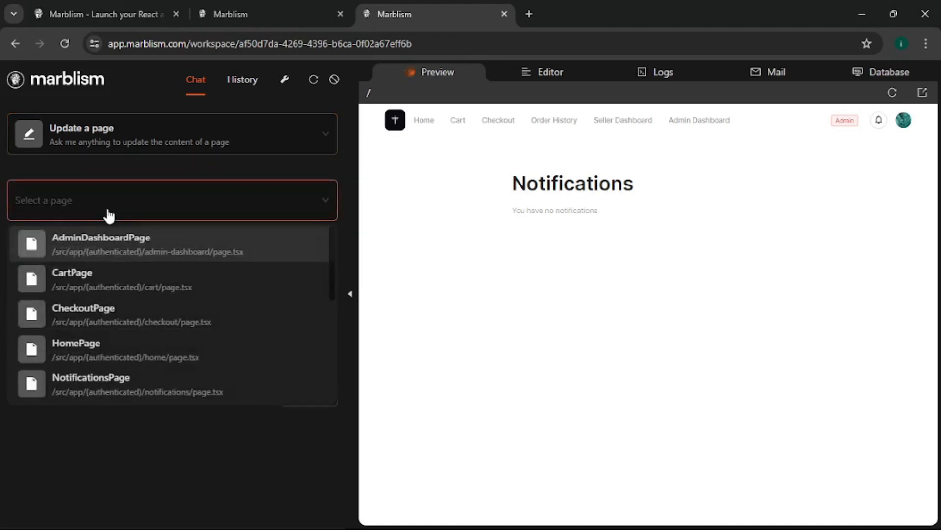
pyautogui.click(137, 272)
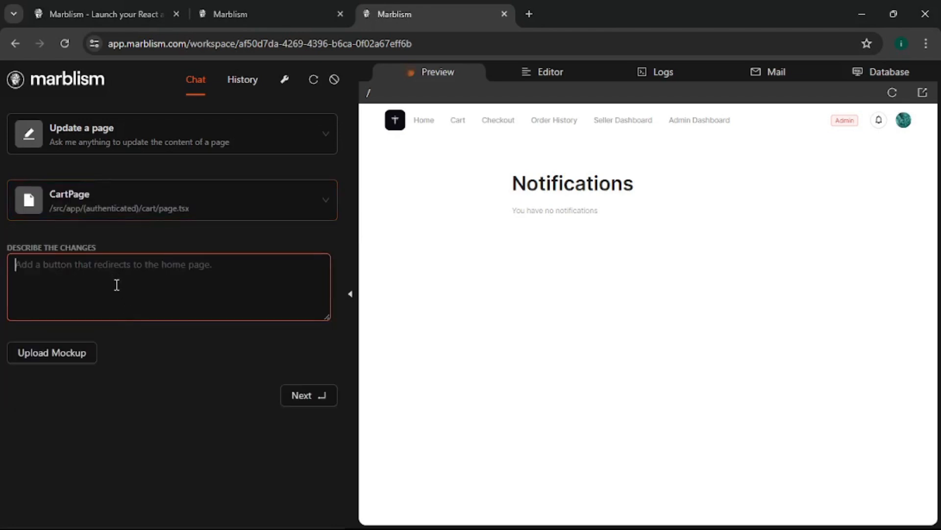
# - Check the workspace's change history, then collapse and re-expand the assistant area
pyautogui.click(245, 88)
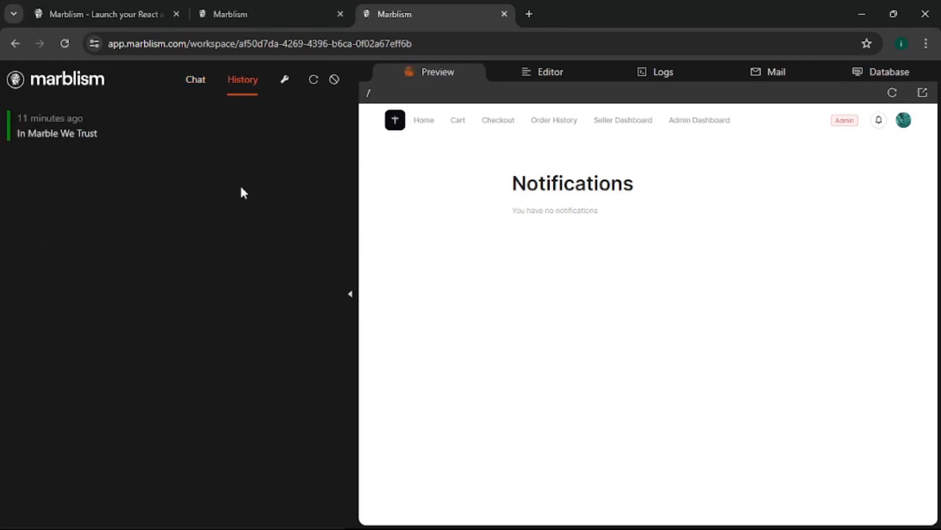
pyautogui.click(349, 295)
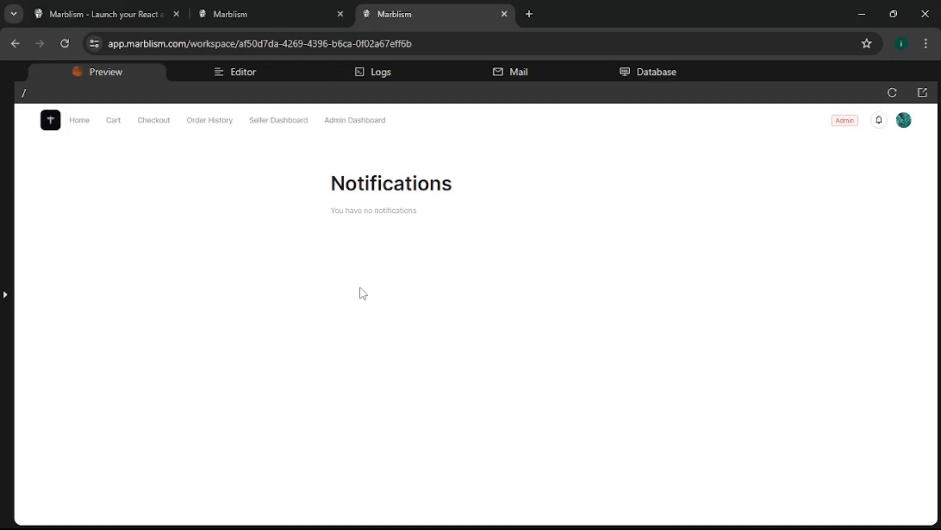
pyautogui.click(5, 294)
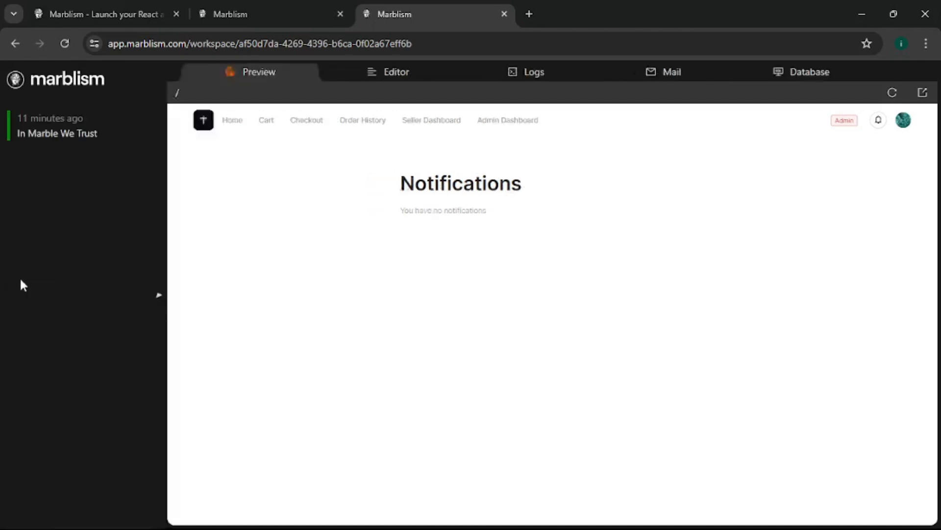
# - Switch to the Marblism homepage and review its example apps and the built-in features under Your App as Solid as Marble
pyautogui.click(560, 69)
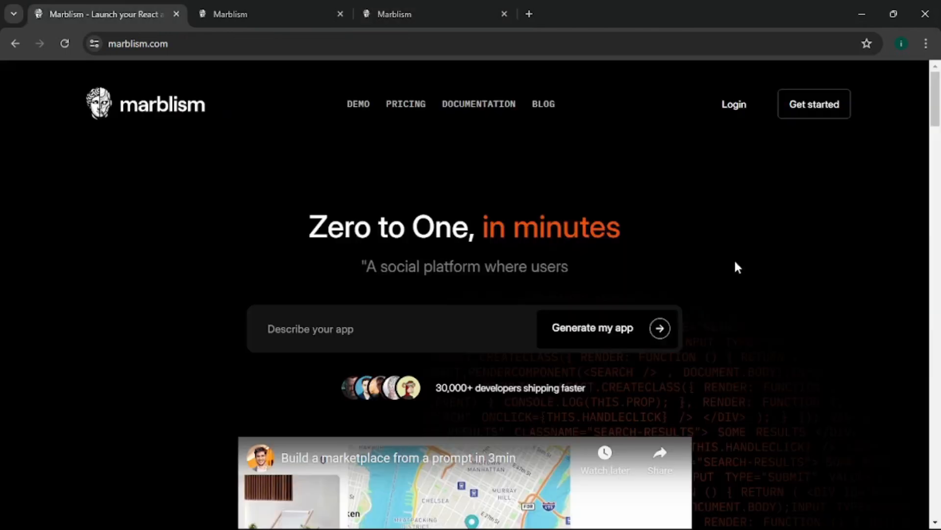
pyautogui.moveTo(316, 236); pyautogui.dragTo(635, 197)
pyautogui.scroll(-10, 667, 191)
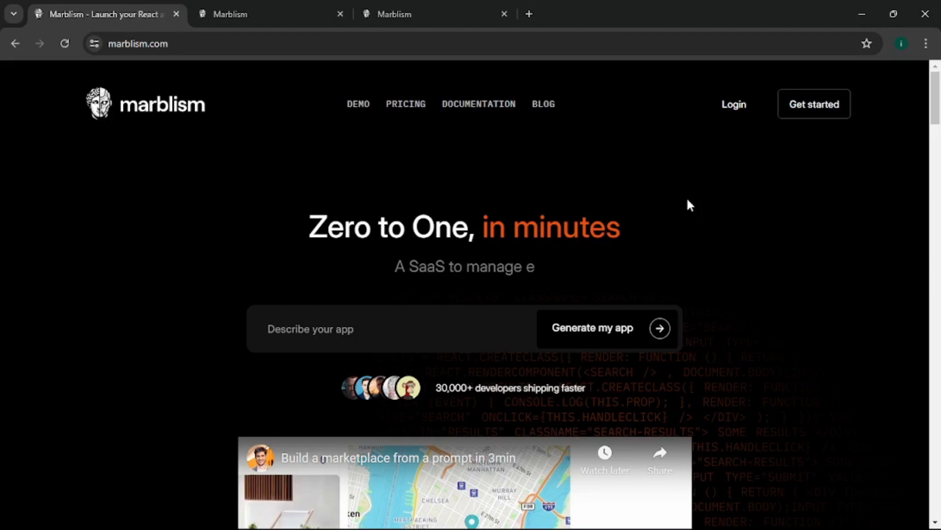
pyautogui.scroll(-5, 687, 201)
pyautogui.scroll(-9, 691, 205)
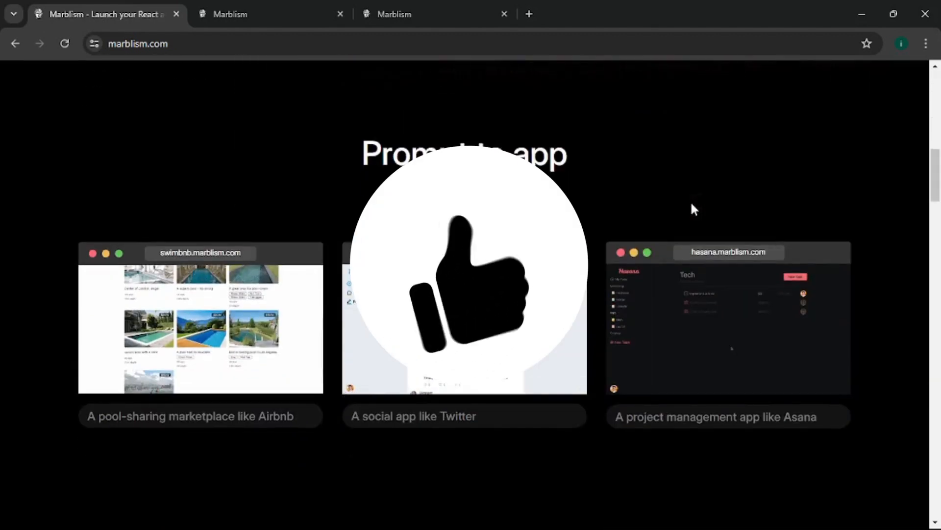
pyautogui.scroll(-8, 693, 209)
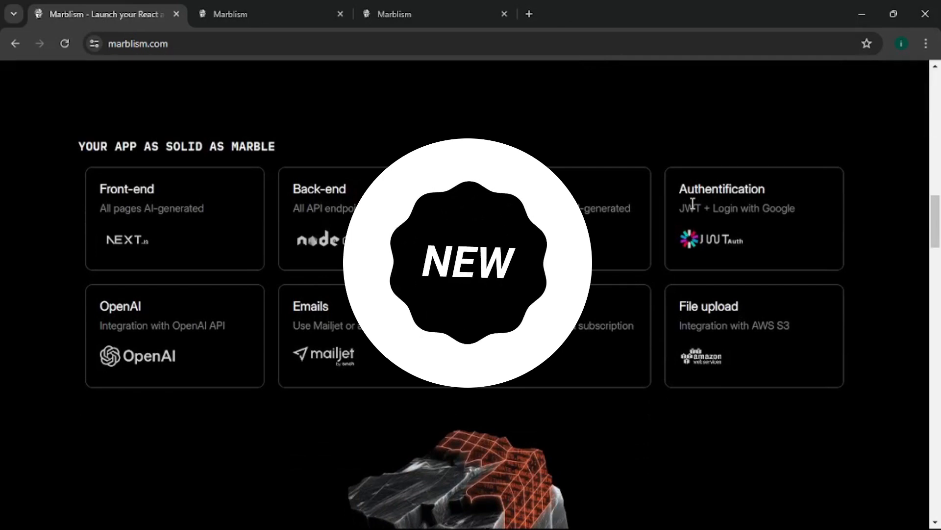
pyautogui.scroll(-3, 693, 205)
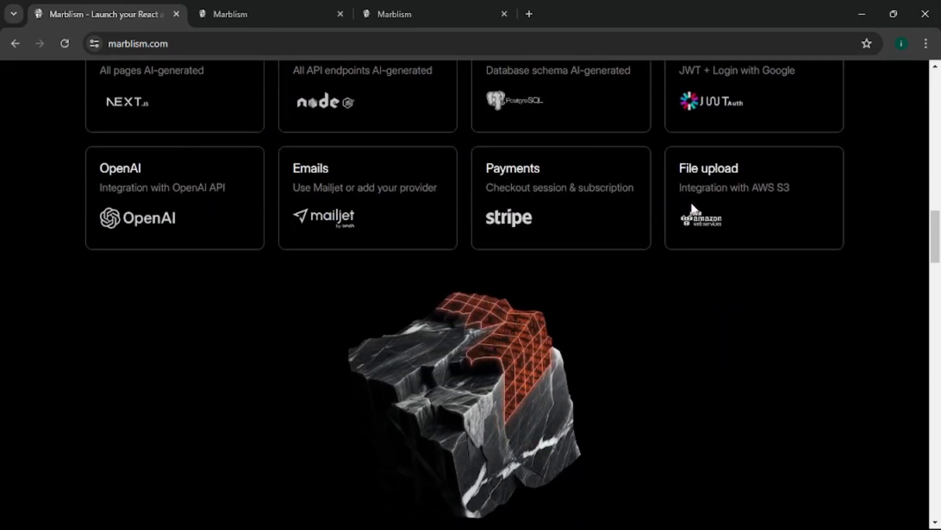
pyautogui.scroll(2, 693, 207)
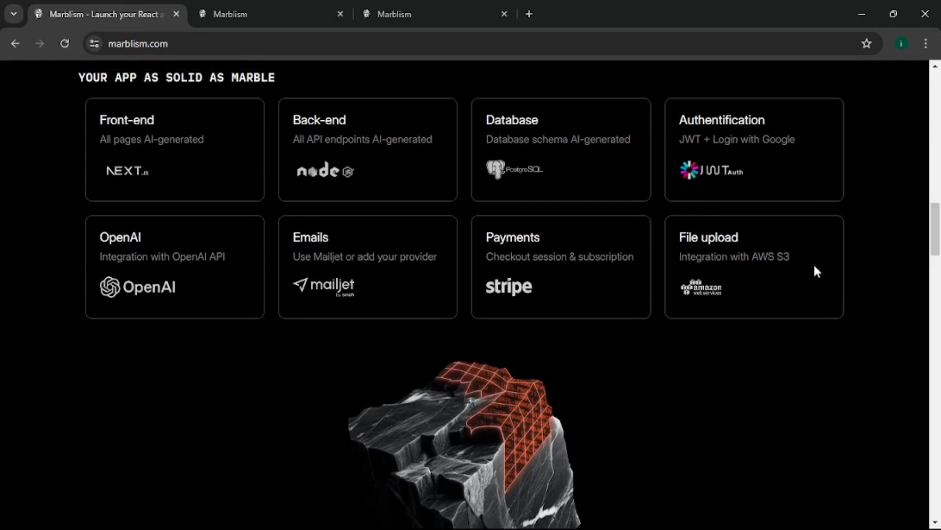